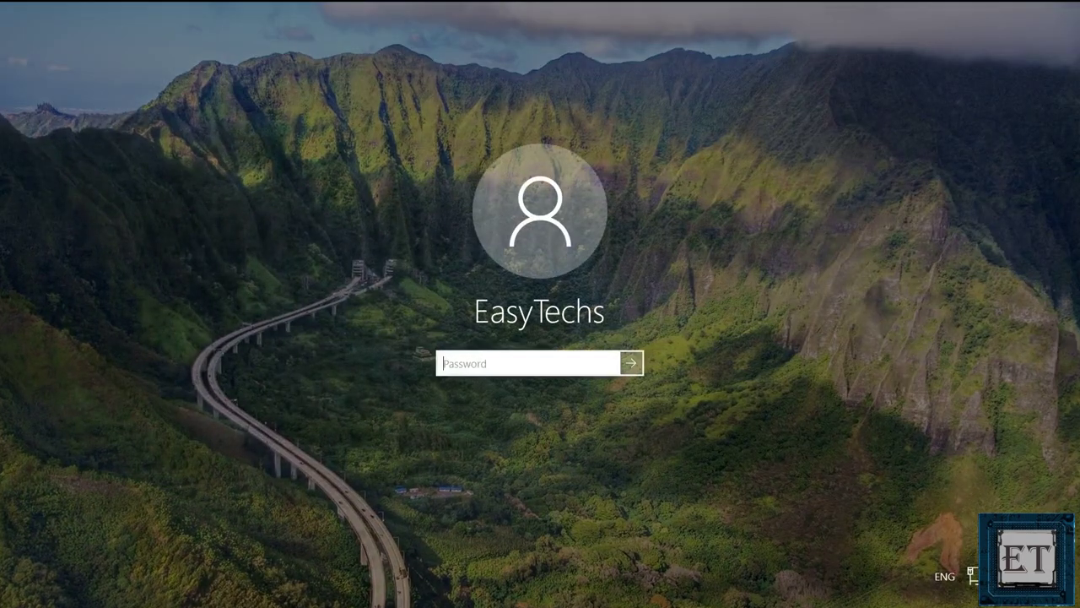
Step: Sign in at the lock screen with the account password and bring up Windows search
text(1234)
key(Return)
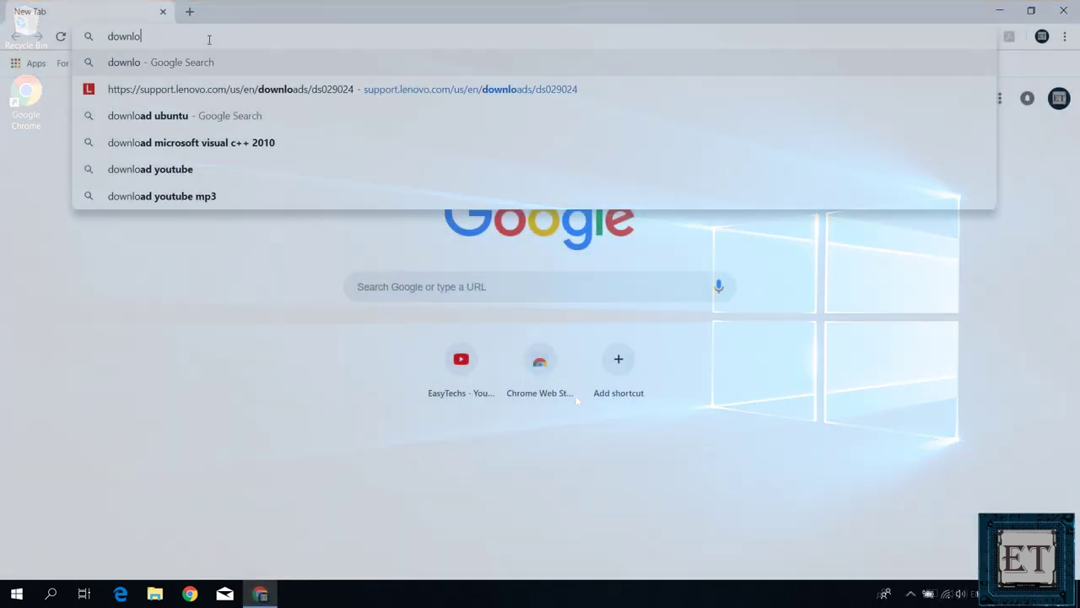
text(ad win)
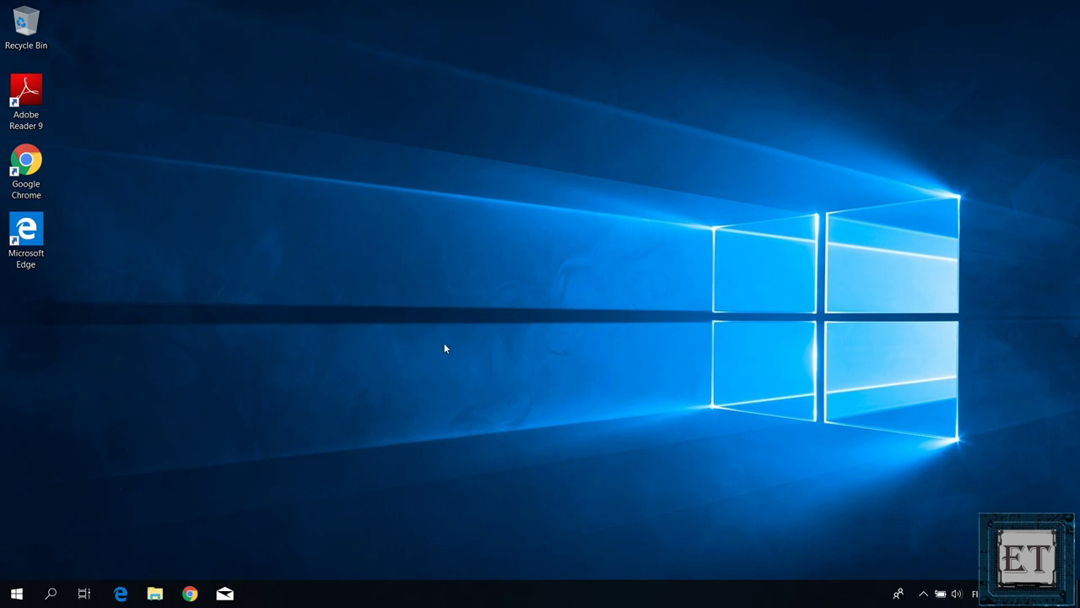
key(super)
key(super)
Step: Search 'update', open Windows Update settings, and go to its Advanced options page
text(update)
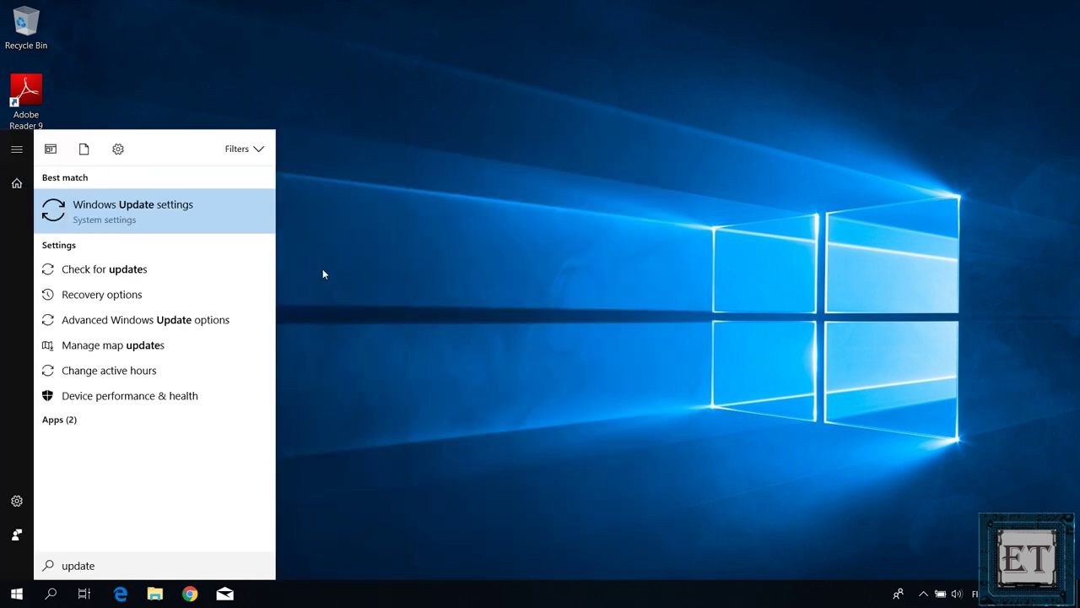
click(152, 213)
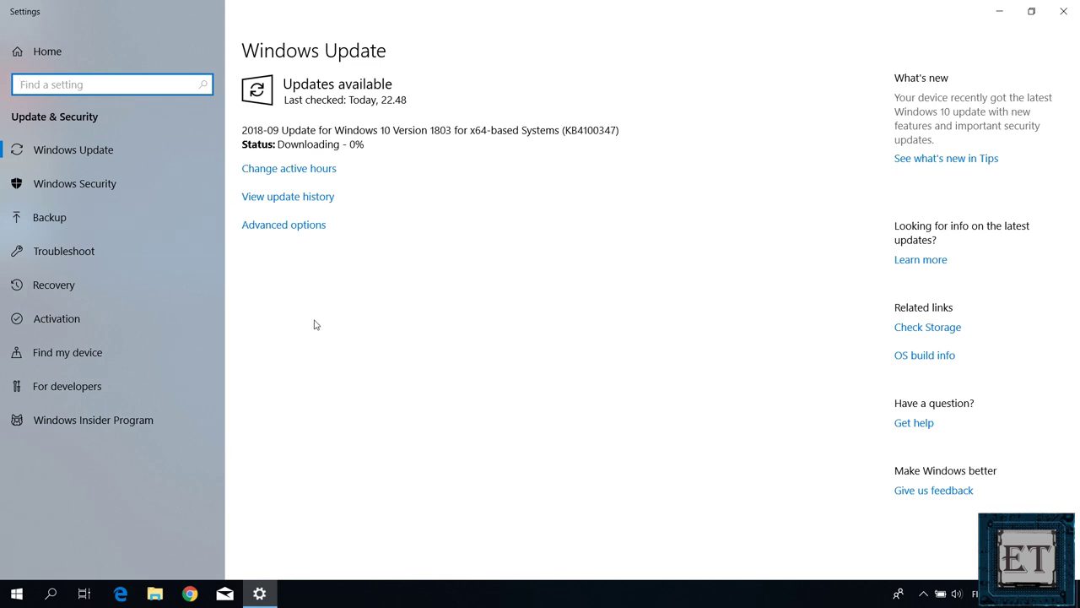
click(278, 226)
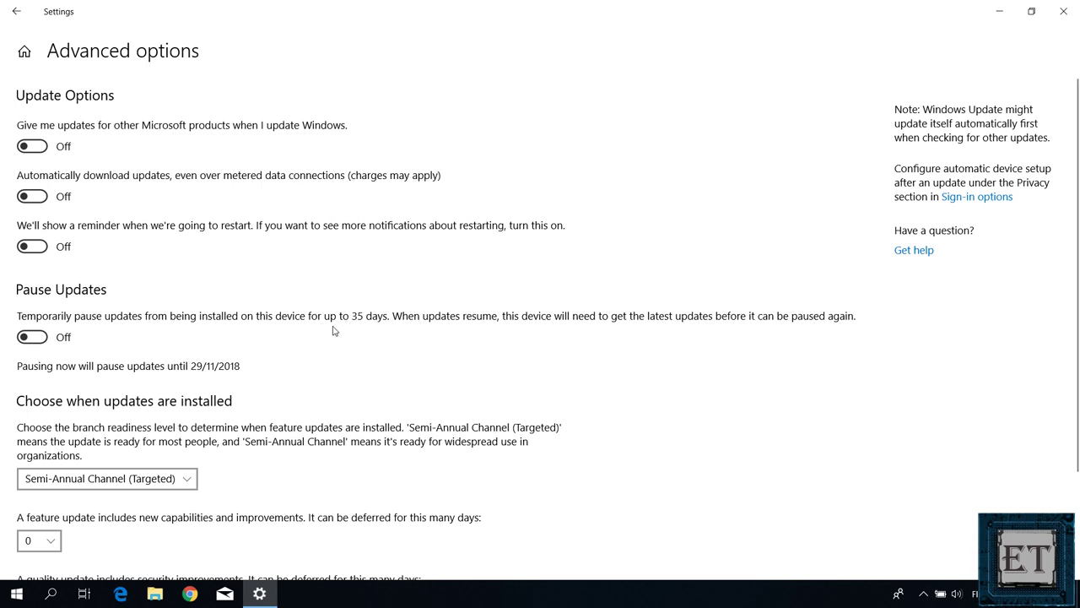
Step: Pause updates until 29/11/2018, keep feature update deferral at 0 days, and minimise Settings
click(45, 341)
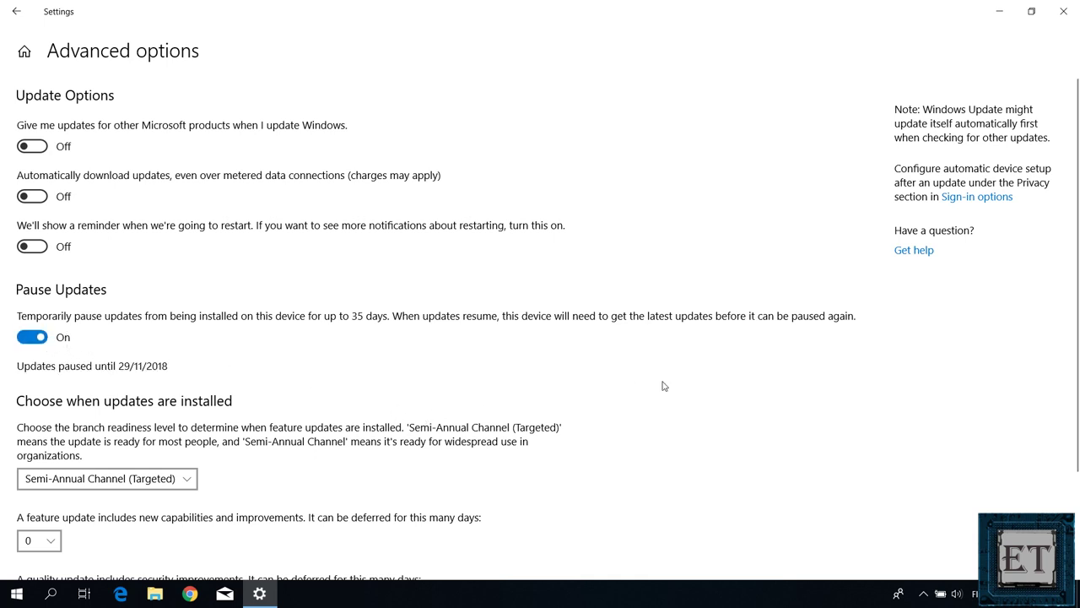
scroll(1069, 260, down, 1)
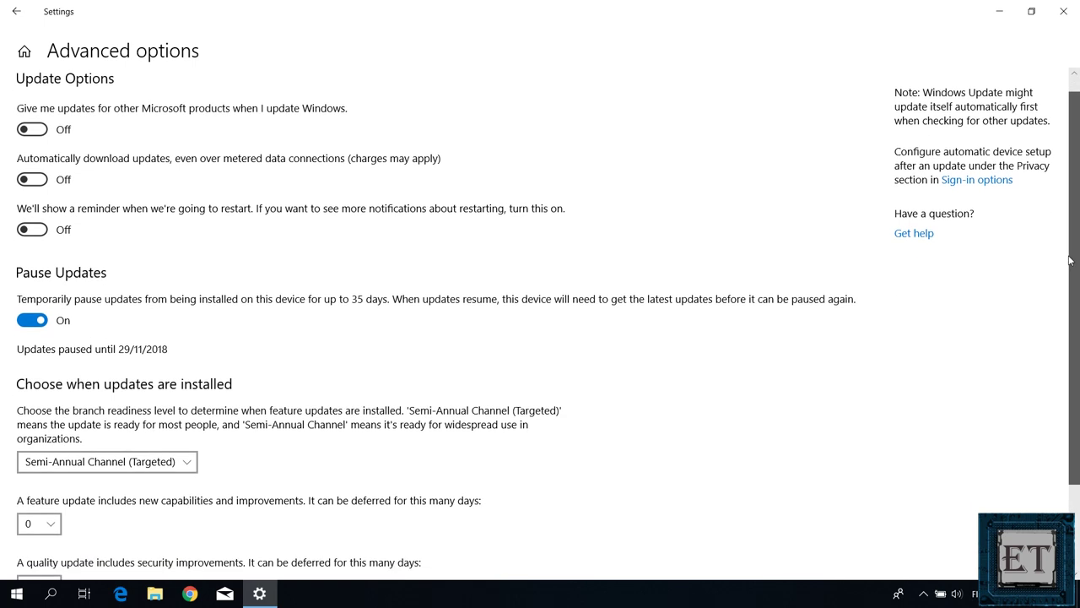
scroll(1070, 261, down, 1)
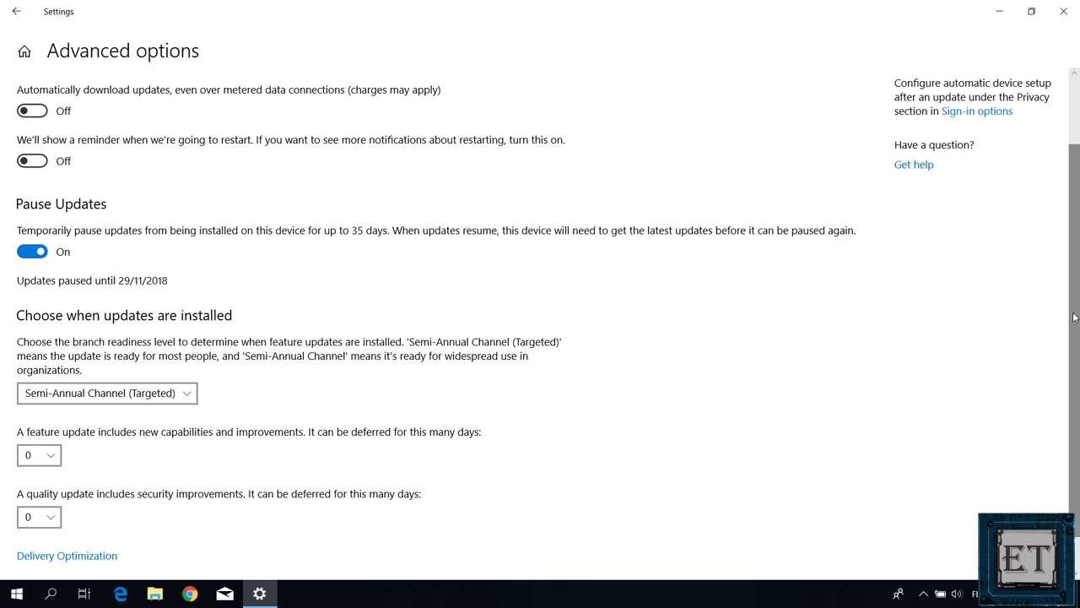
scroll(1074, 331, down, 1)
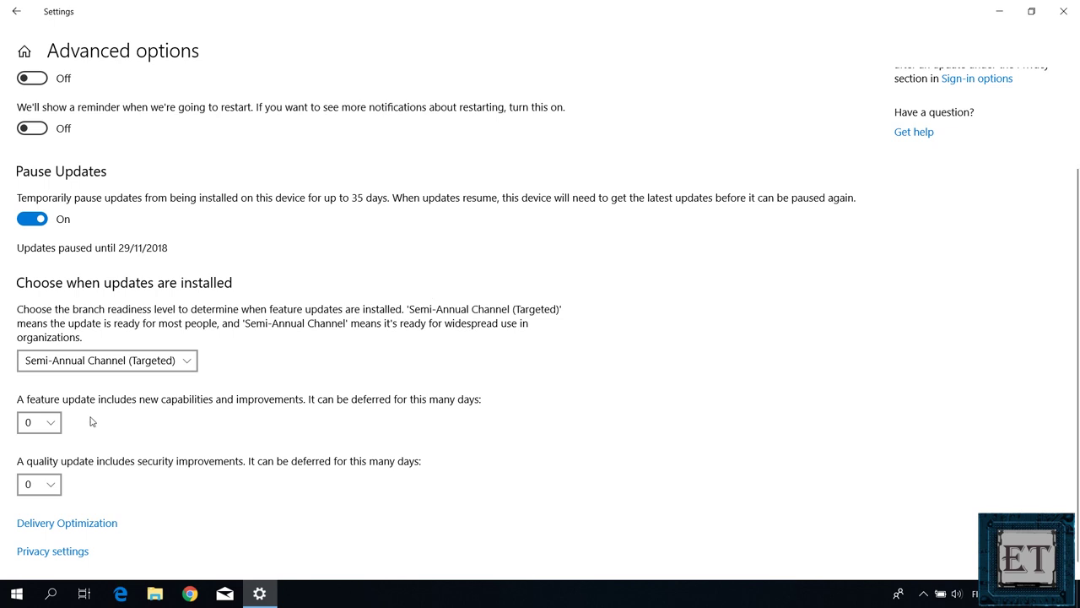
click(54, 421)
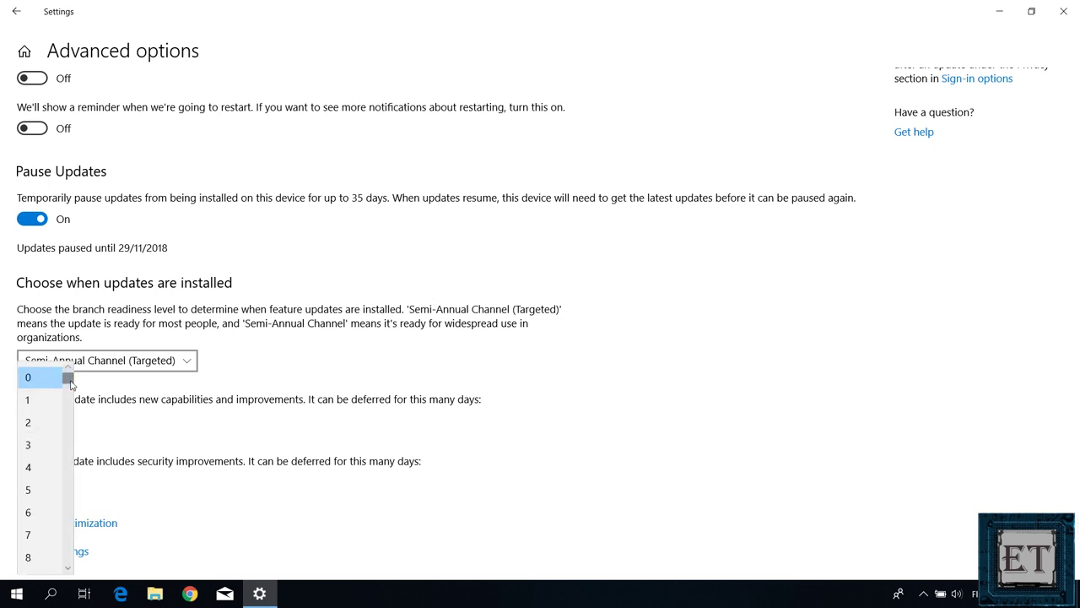
drag(70, 381, 70, 570)
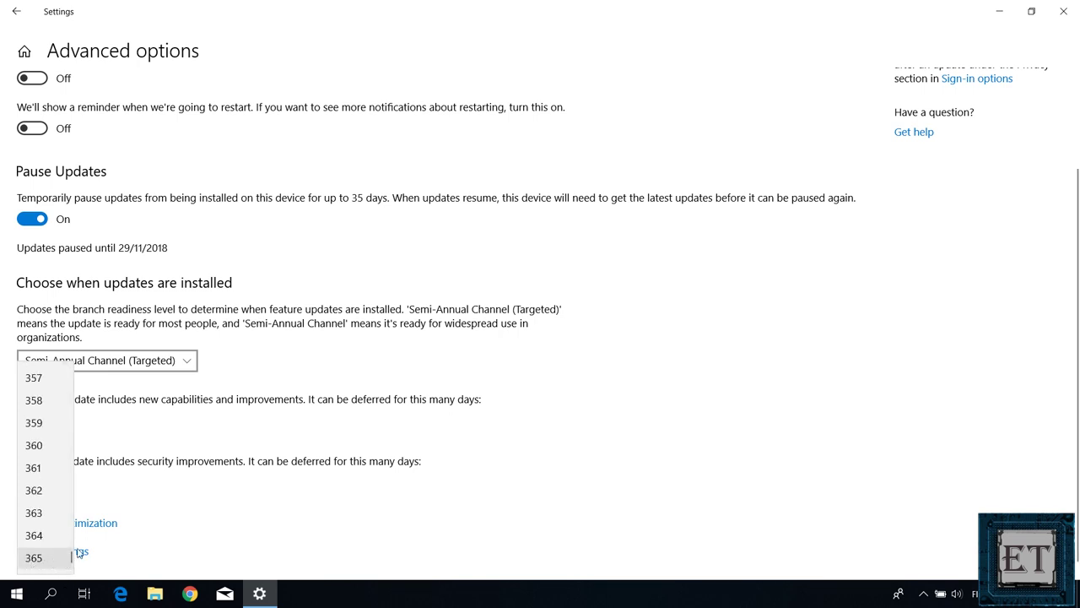
click(192, 423)
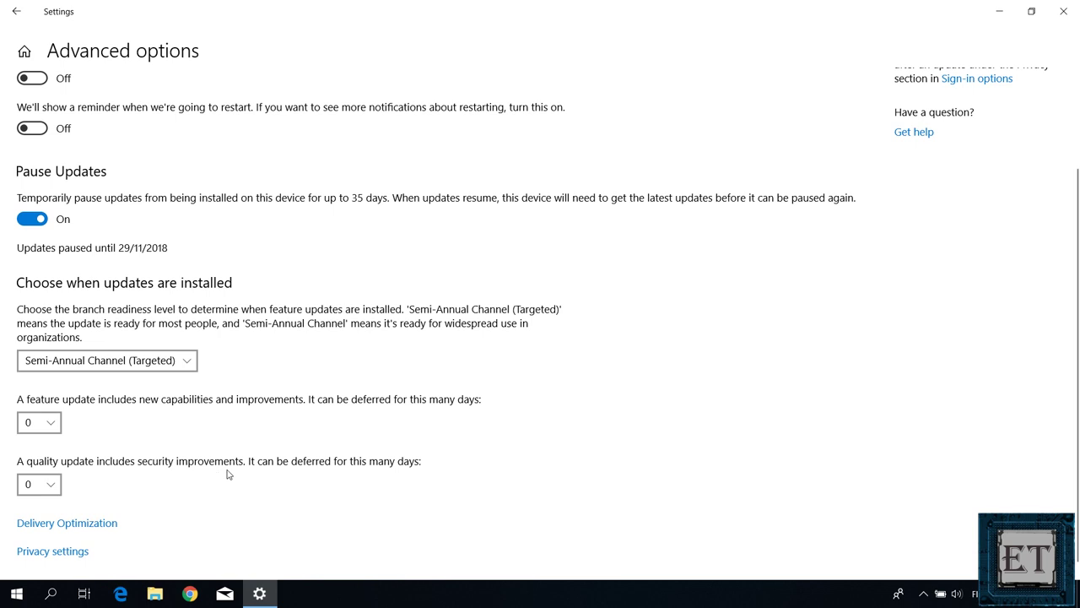
click(997, 17)
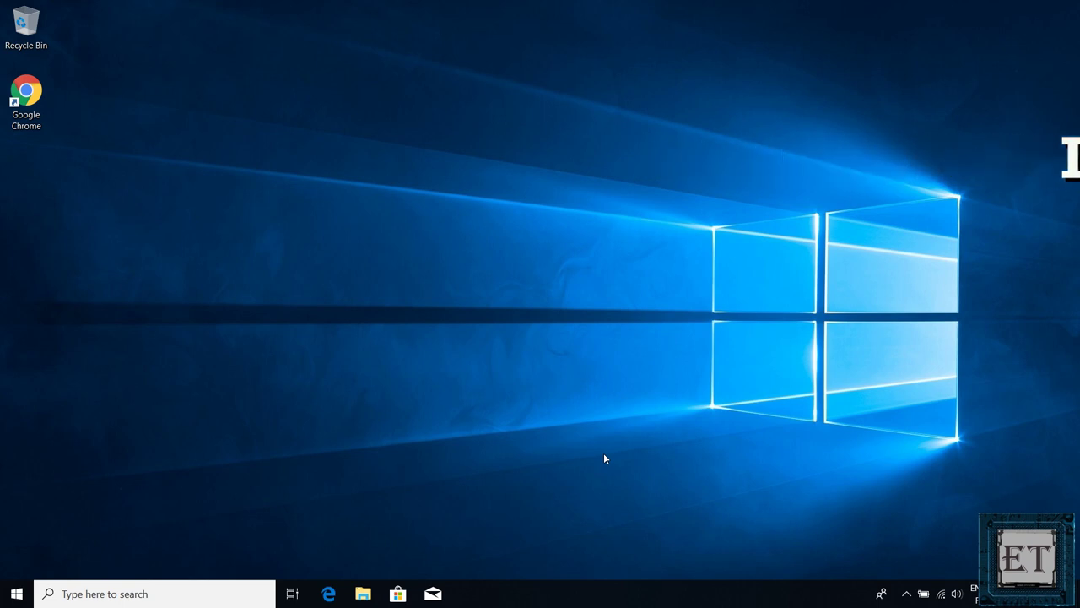
click(166, 588)
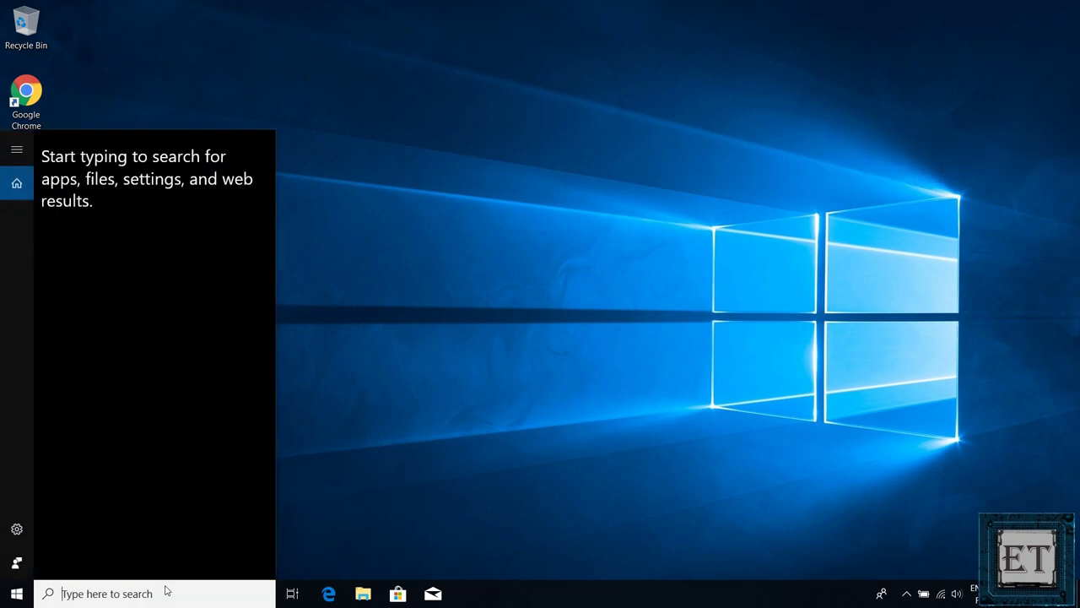
text(update)
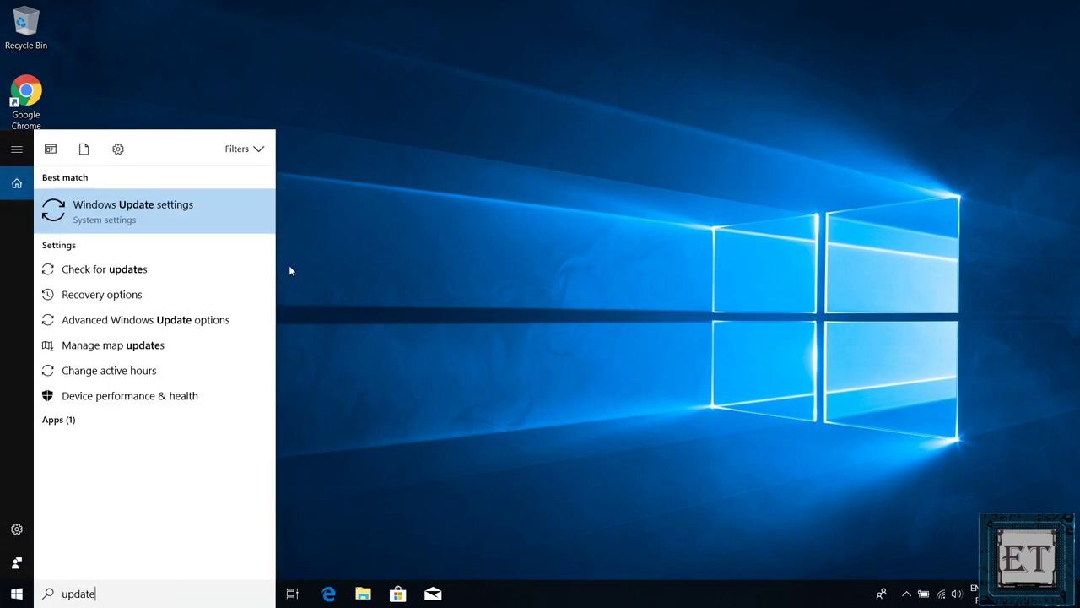
click(192, 220)
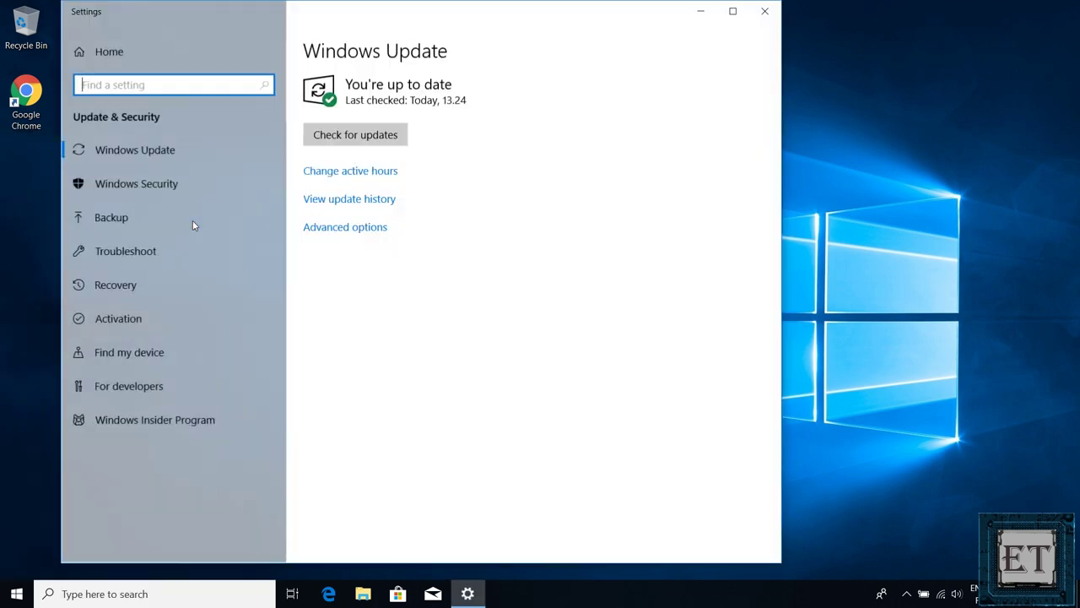
click(330, 232)
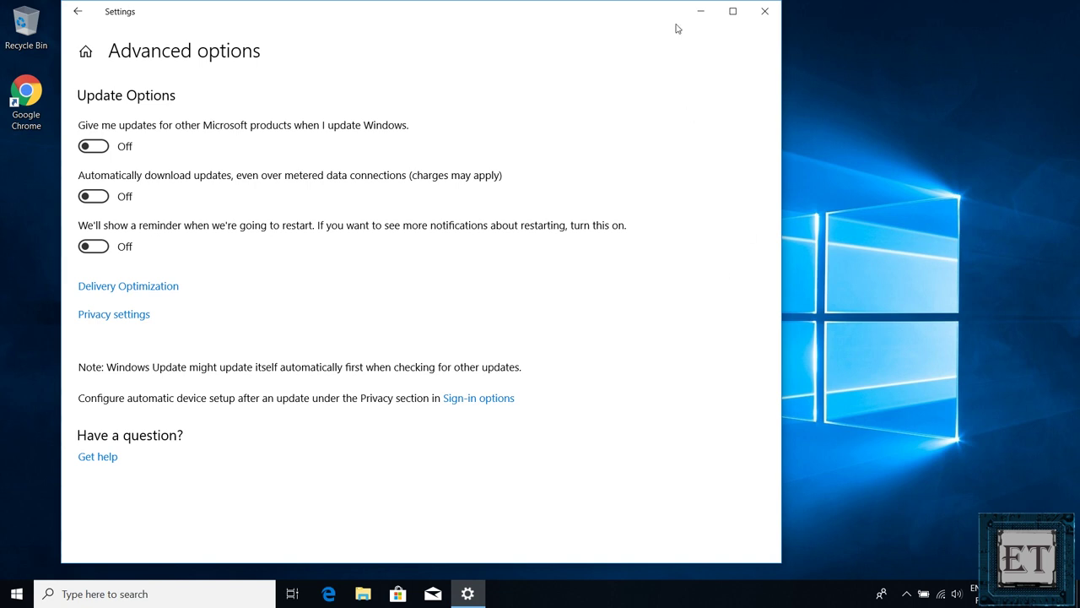
click(700, 11)
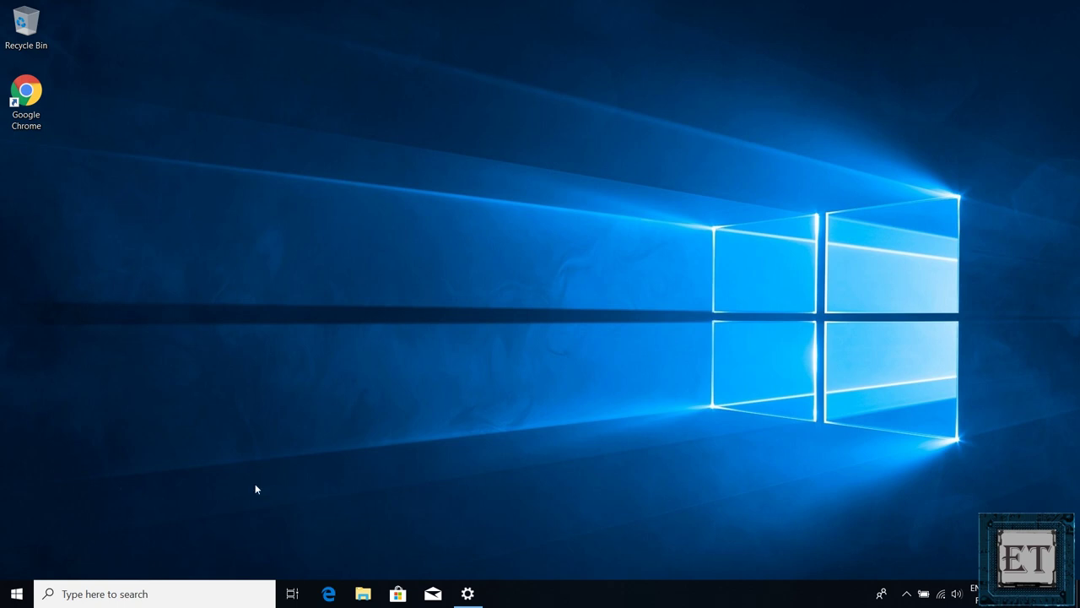
right_click(16, 593)
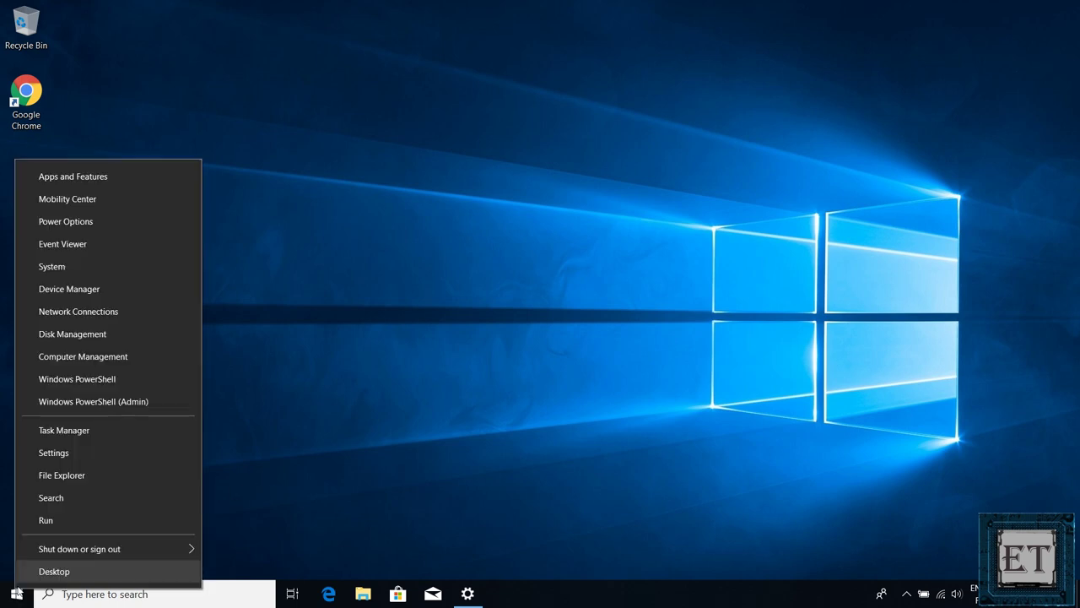
Step: From Task Manager's Services tab, open the maximised Services console and Windows Update's properties
click(63, 436)
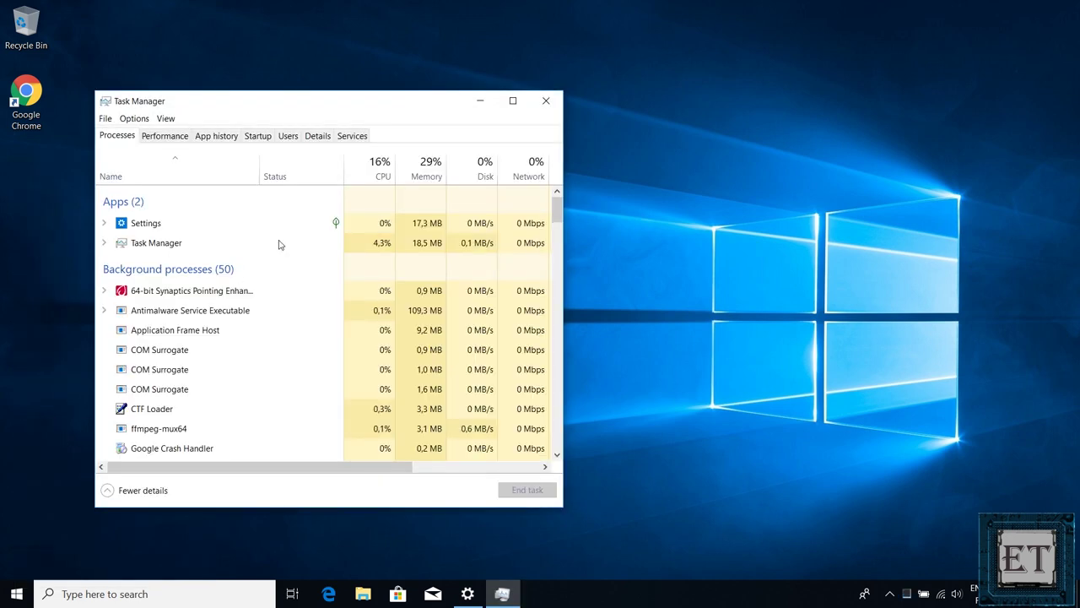
click(343, 142)
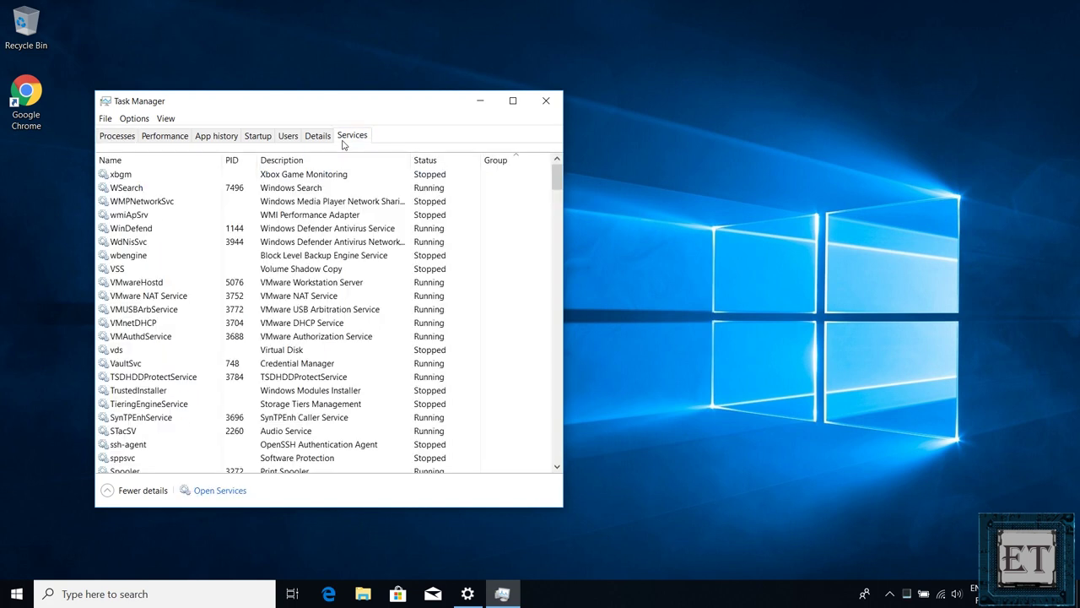
click(216, 491)
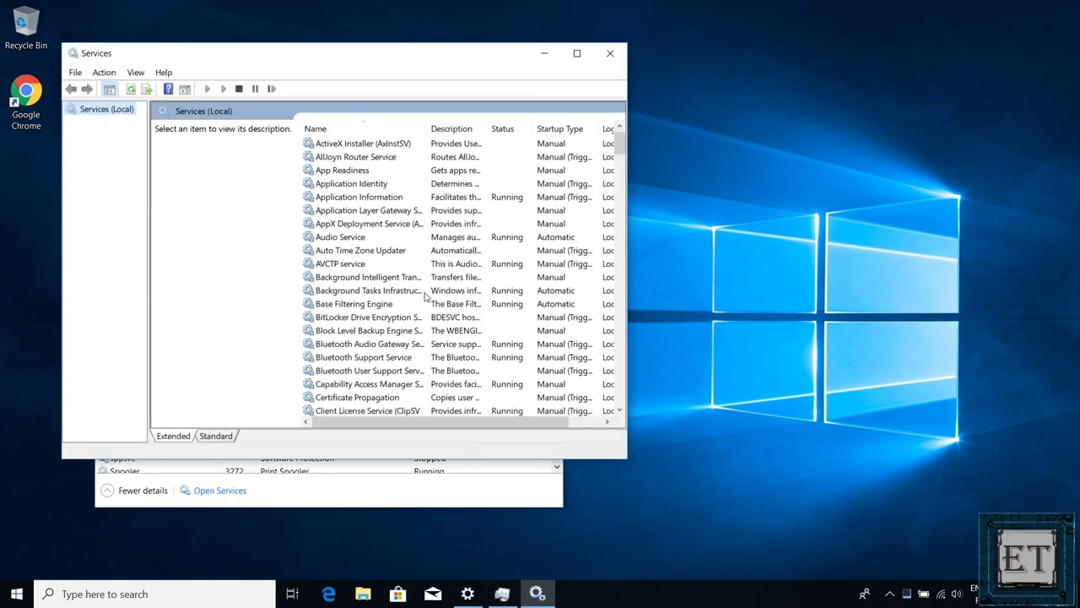
click(577, 54)
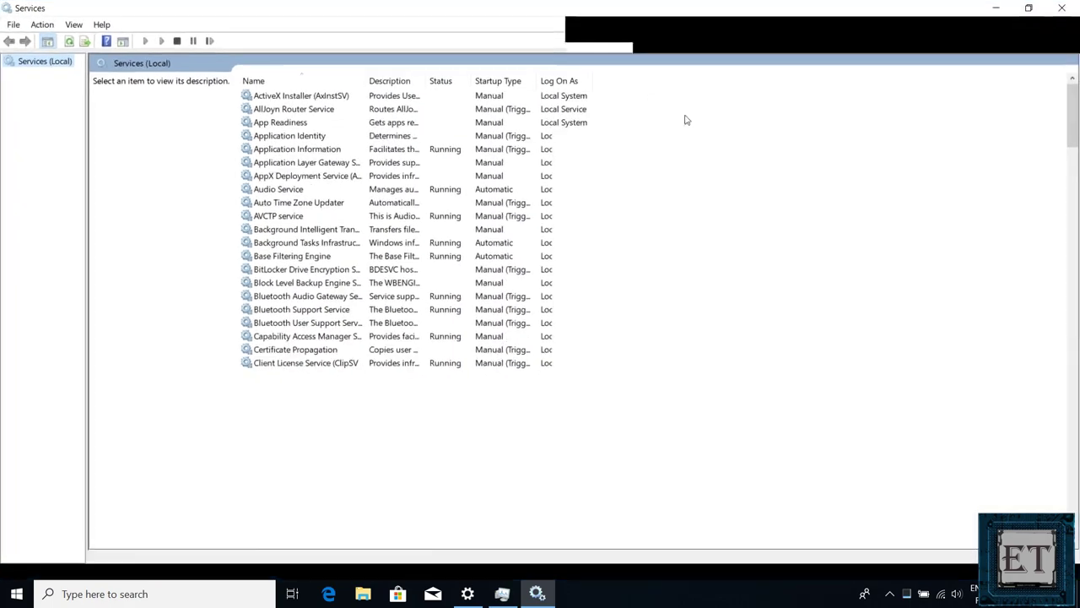
click(1070, 263)
drag(1070, 264, 1075, 515)
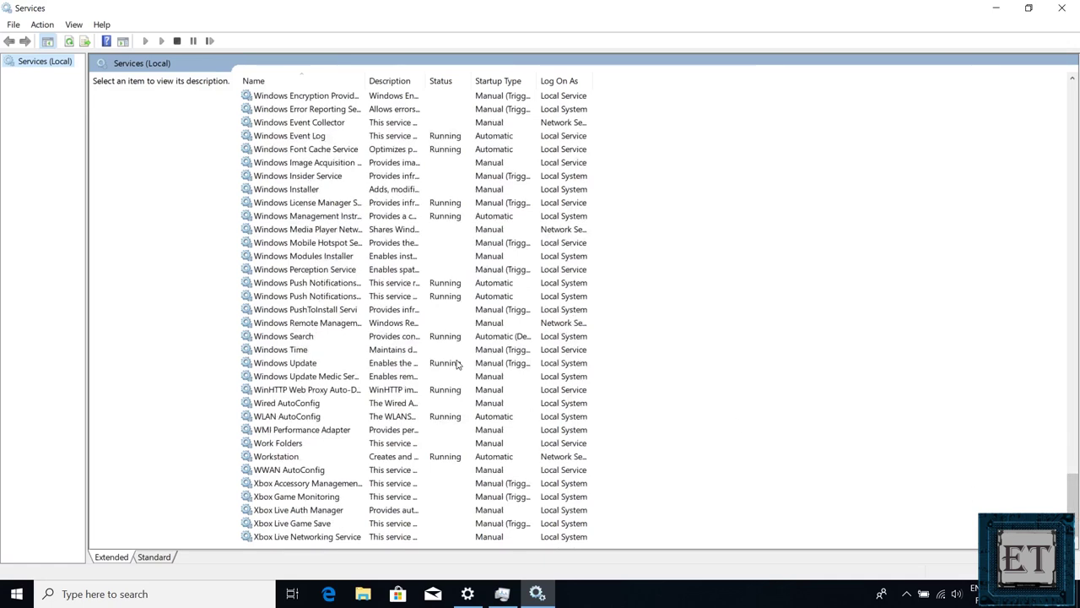
double_click(302, 364)
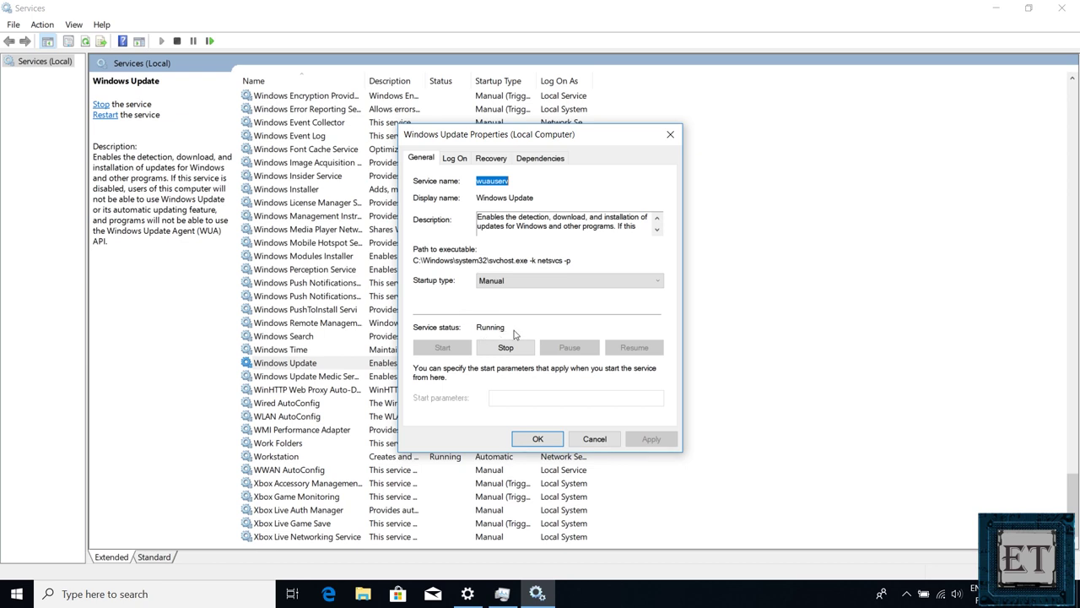
Step: Stop Windows Update, set its startup type to Disabled, and minimise Services and Task Manager
click(508, 347)
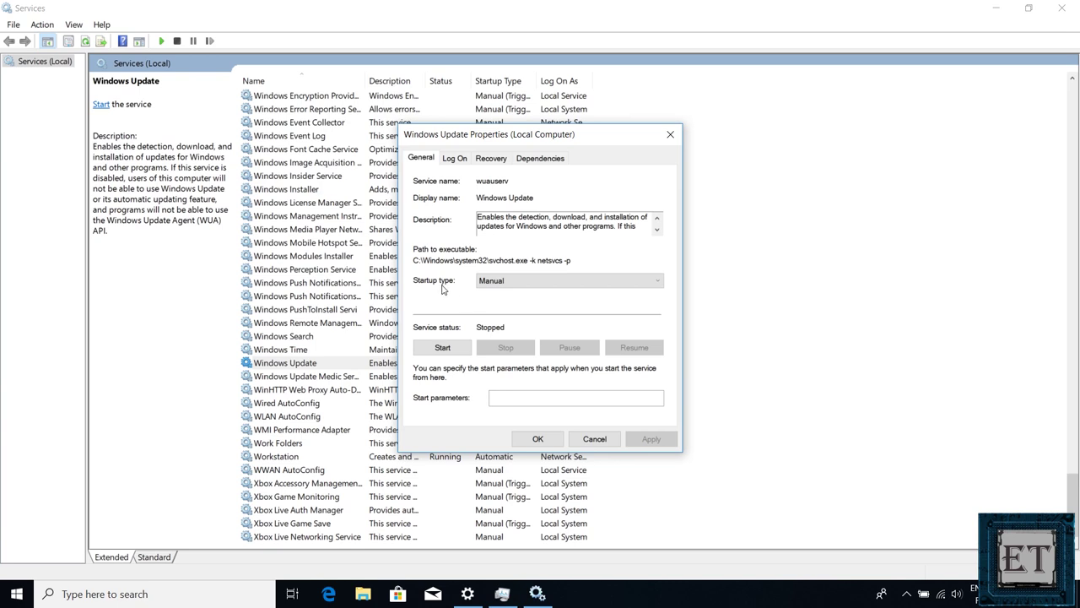
click(546, 285)
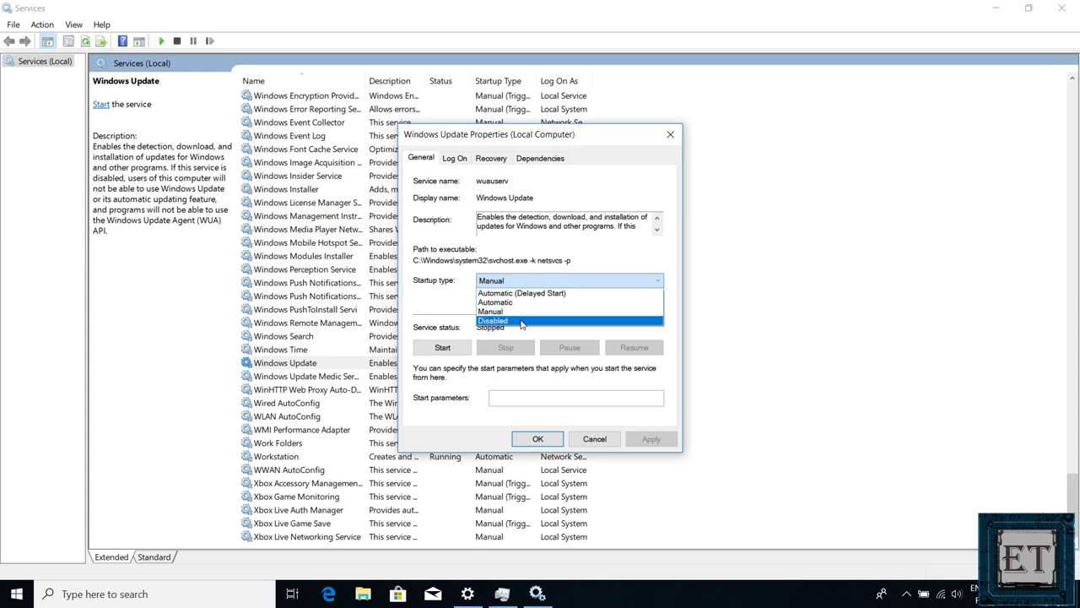
click(522, 322)
click(639, 436)
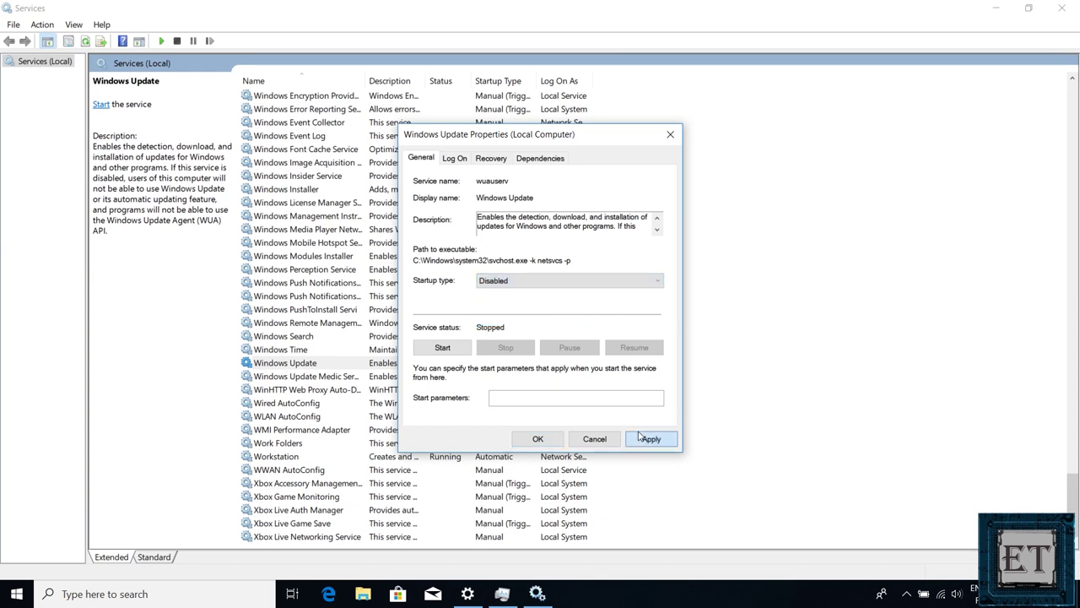
click(539, 439)
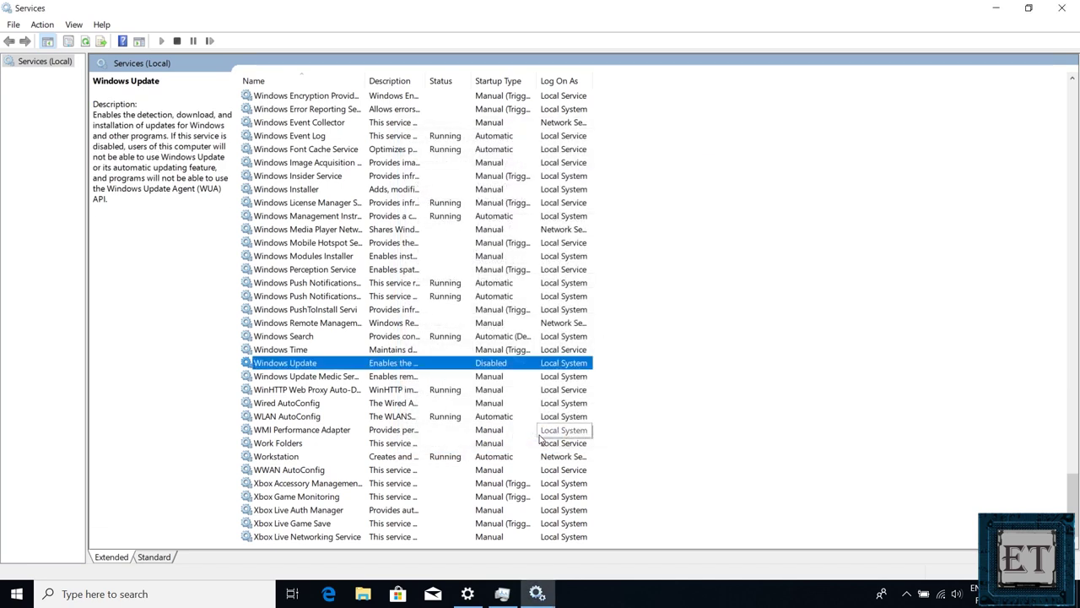
click(995, 11)
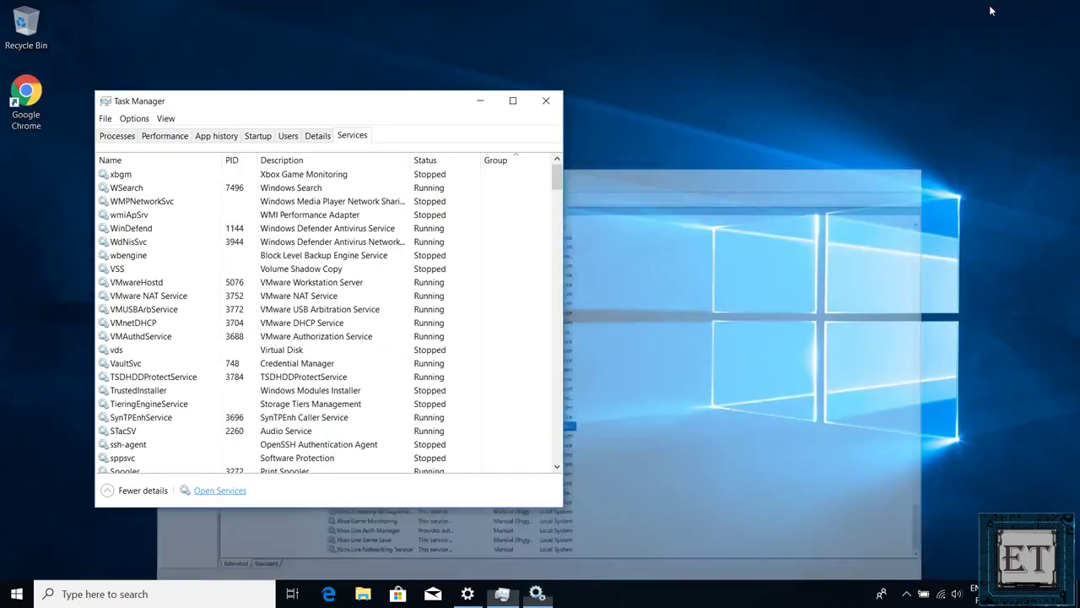
click(481, 100)
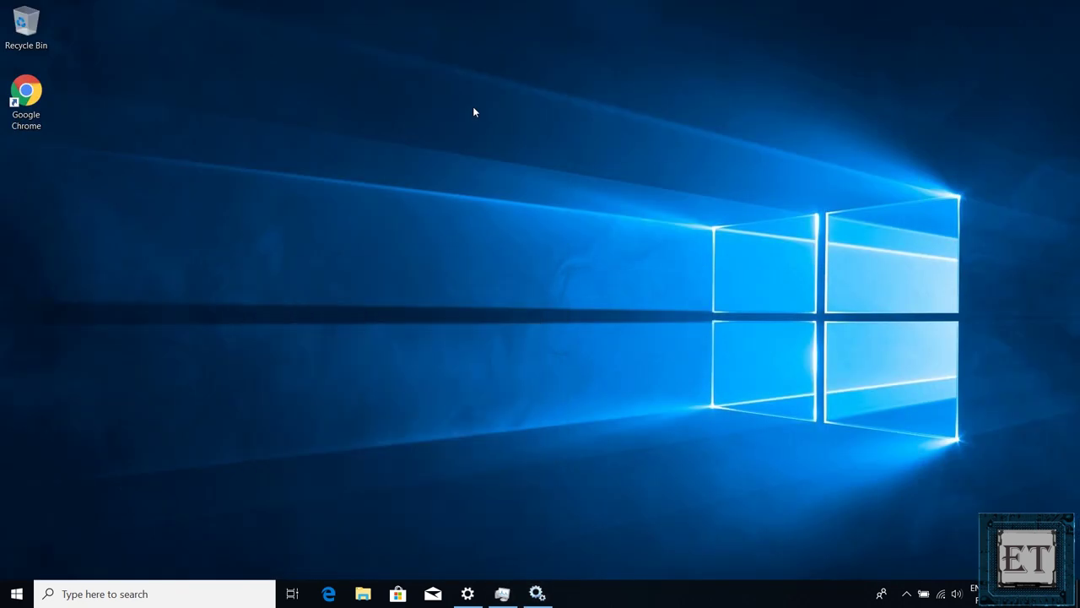
Step: Run Check for updates in Windows Update settings, confirm error 0x80070422, and close Settings
key(super)
text(u)
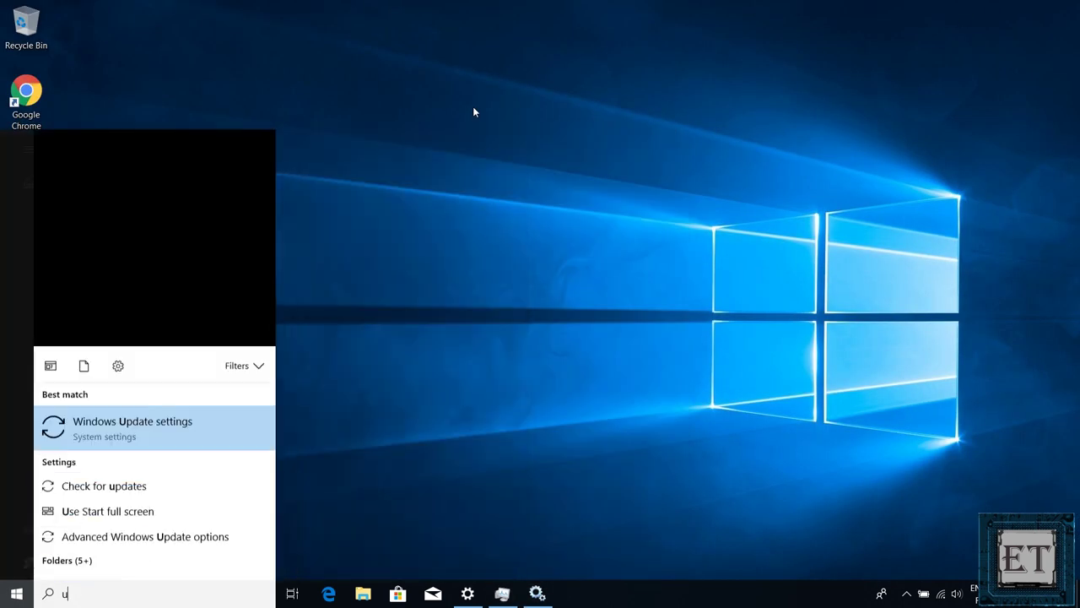
text(pdat)
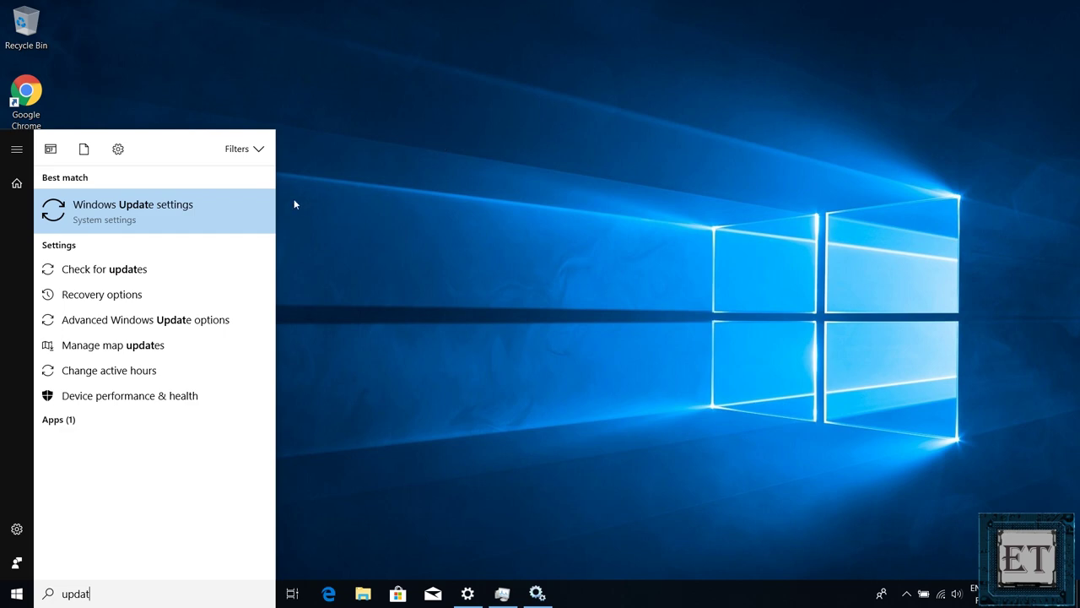
click(146, 268)
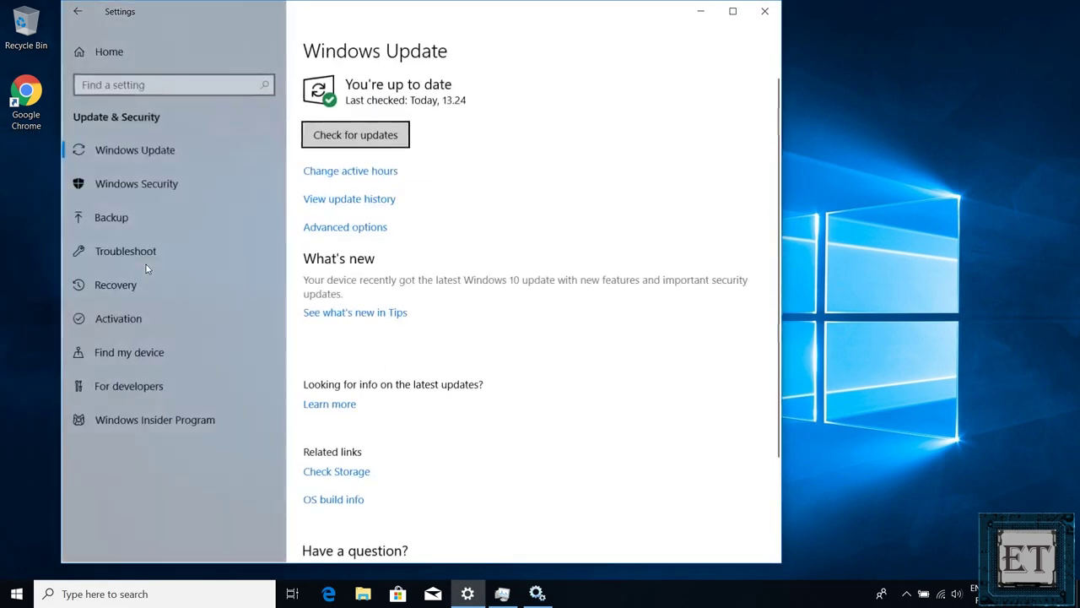
click(347, 135)
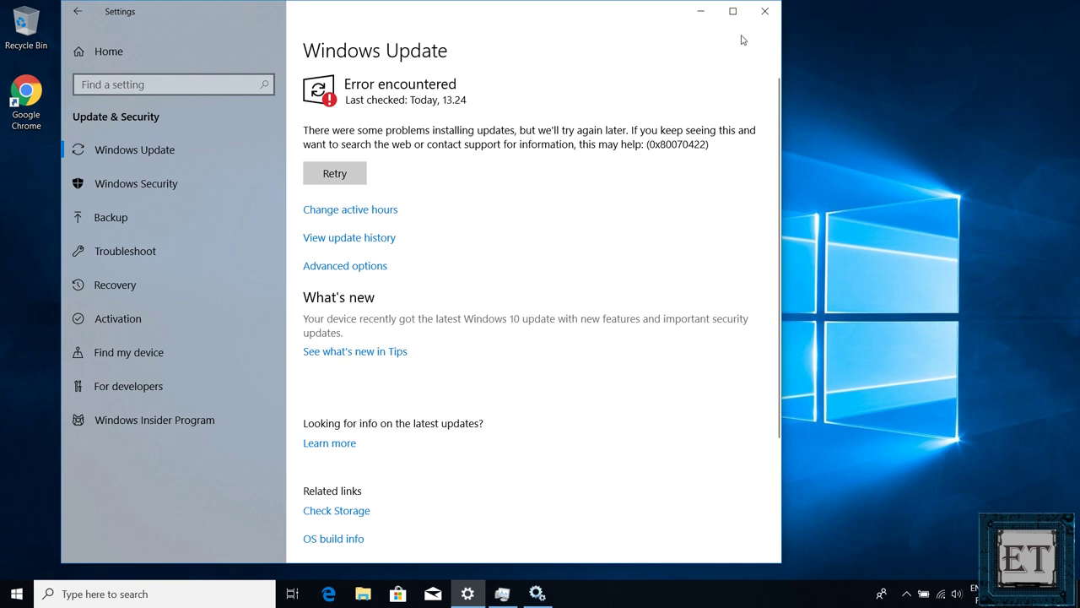
click(765, 11)
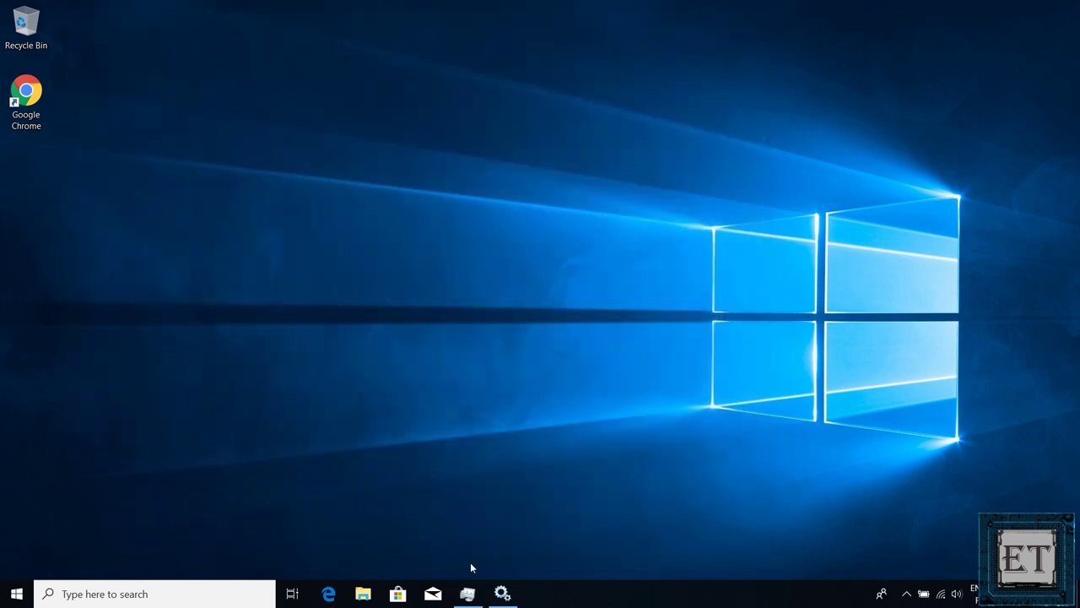
Step: Change Windows Update's startup type to Automatic (Delayed Start), apply it, and close Services
click(501, 594)
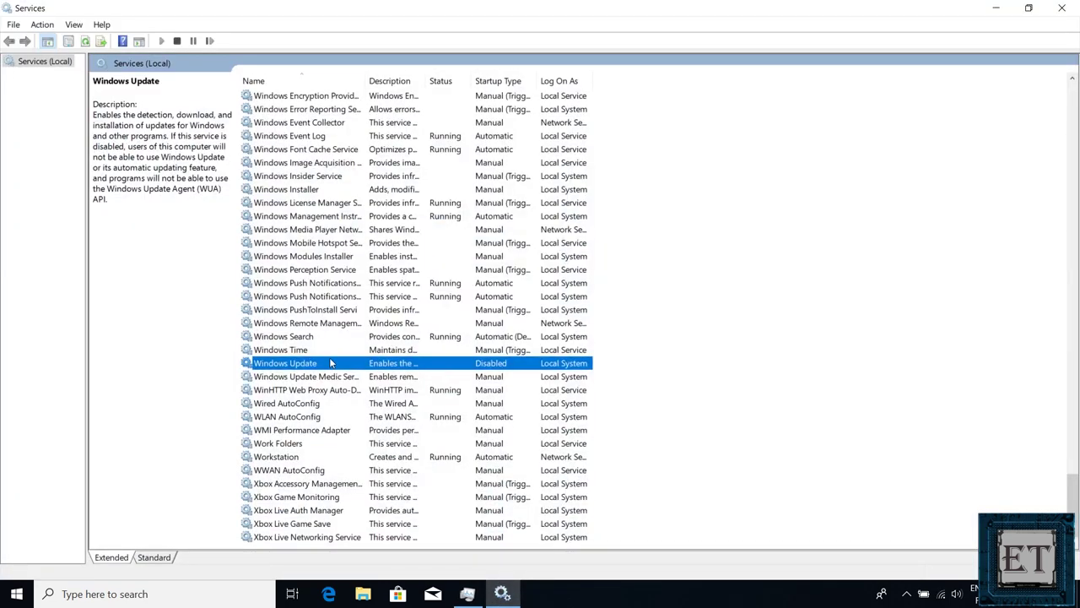
double_click(328, 363)
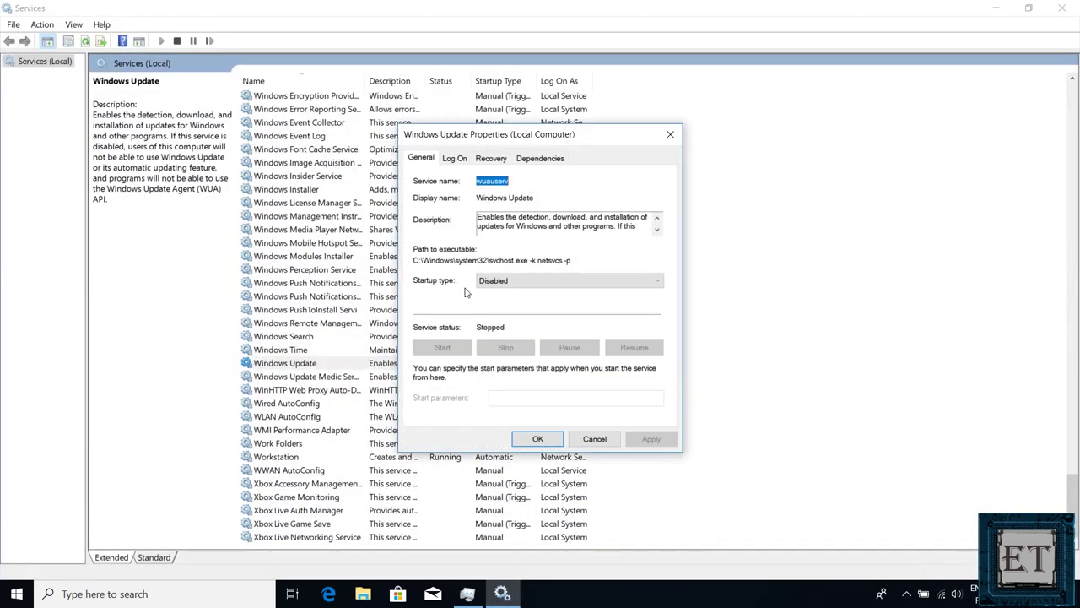
click(506, 288)
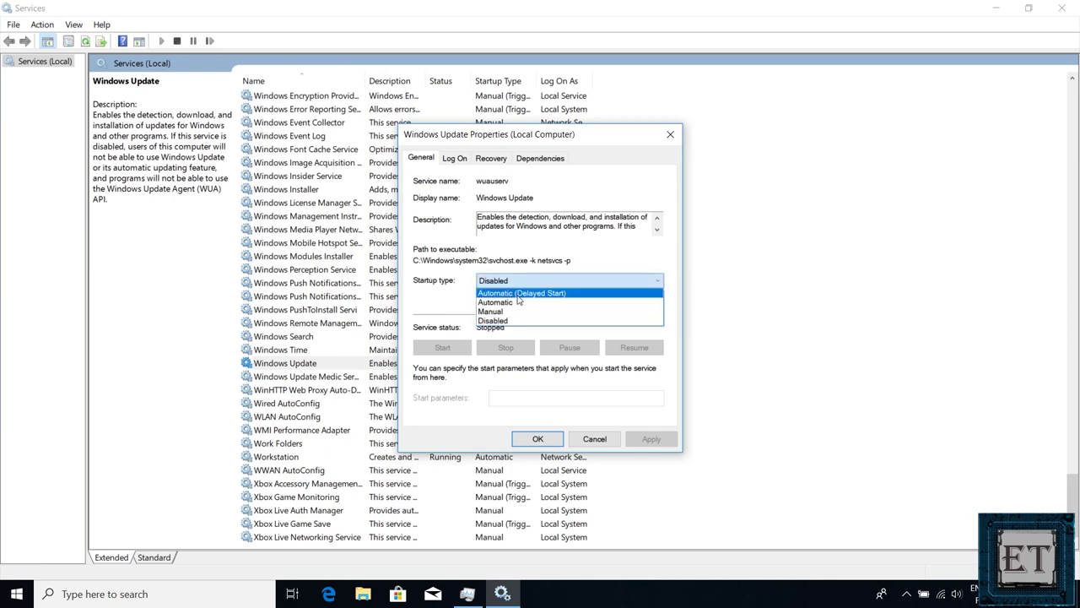
click(519, 294)
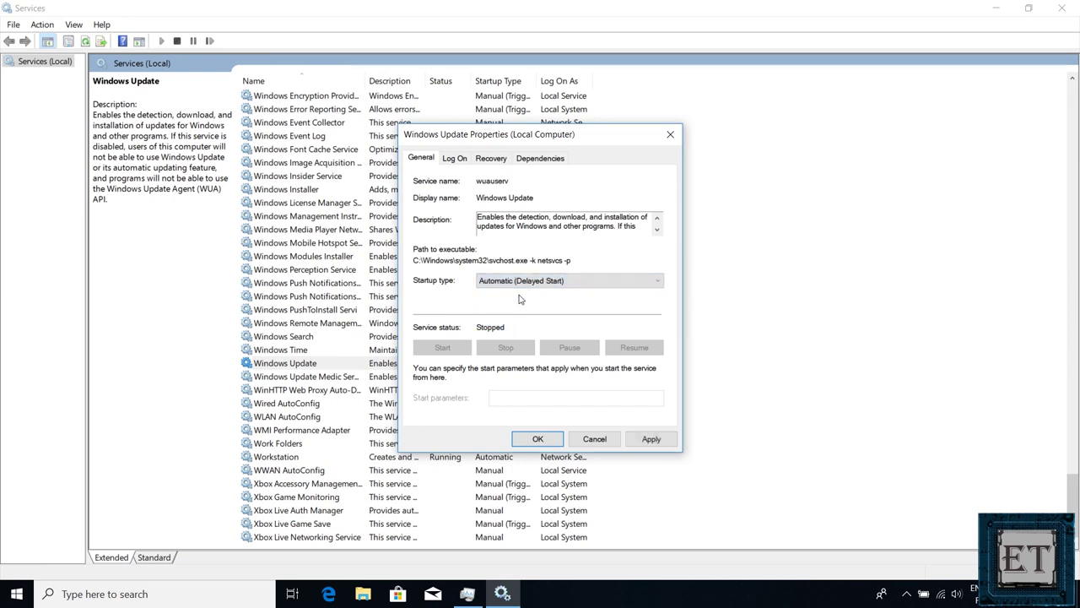
click(641, 438)
click(540, 439)
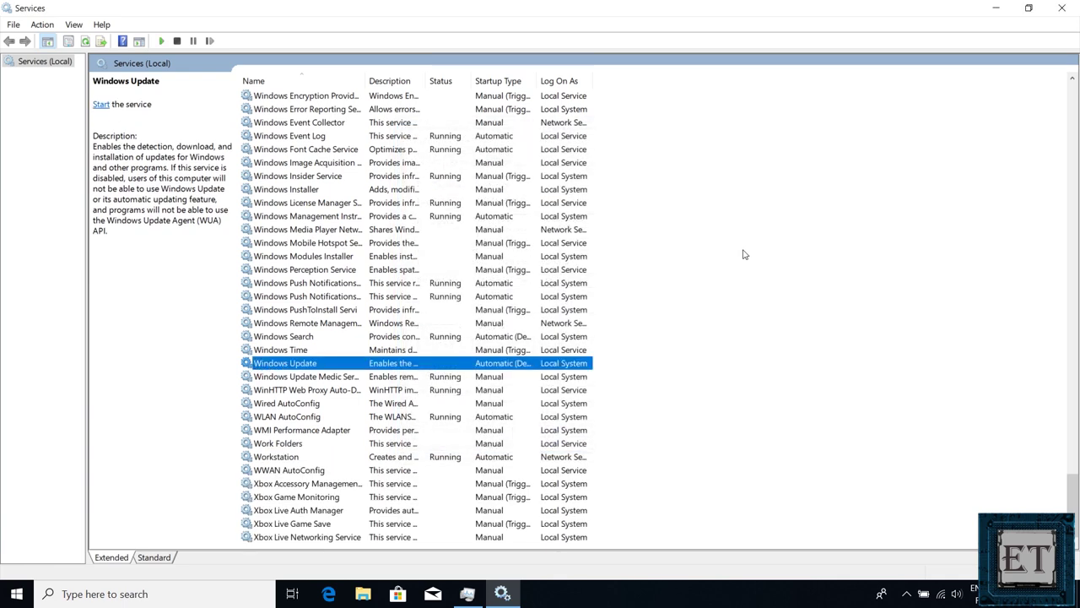
click(1077, 6)
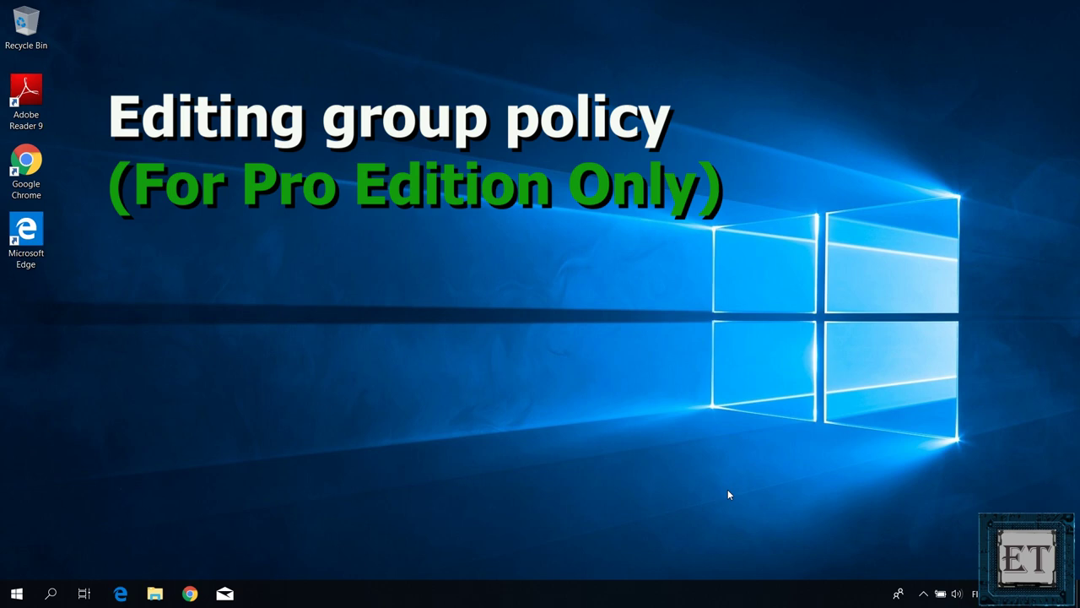
Step: Search 'group poli' in Start and launch the Local Group Policy Editor
key(super)
text(grou)
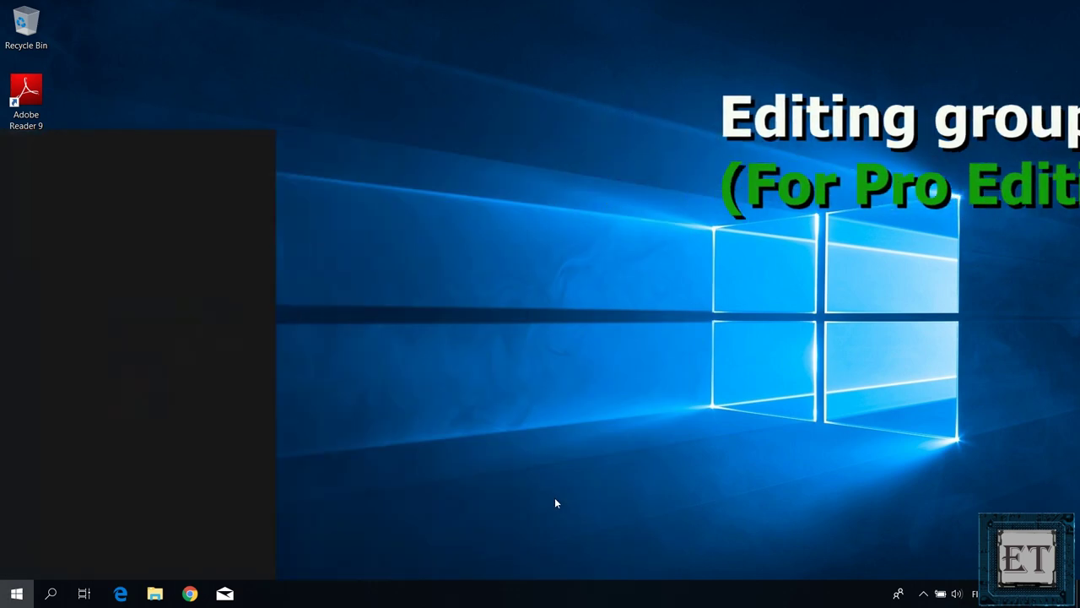
text(p poli)
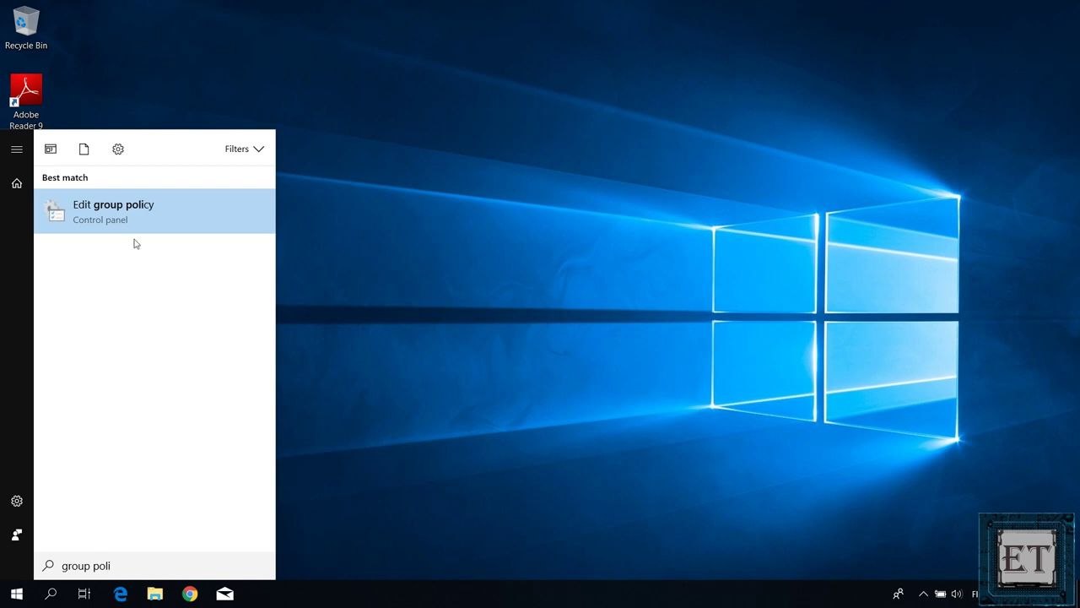
click(95, 213)
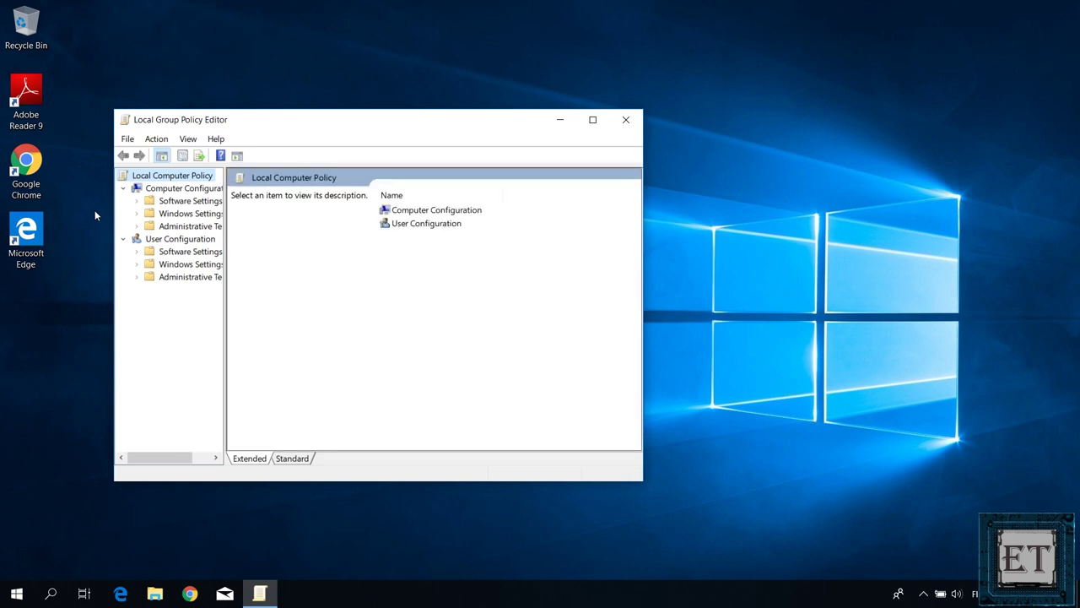
Step: Navigate Administrative Templates > Windows Components > Windows Update in a maximised editor, selecting Configure Automatic Updates
click(196, 226)
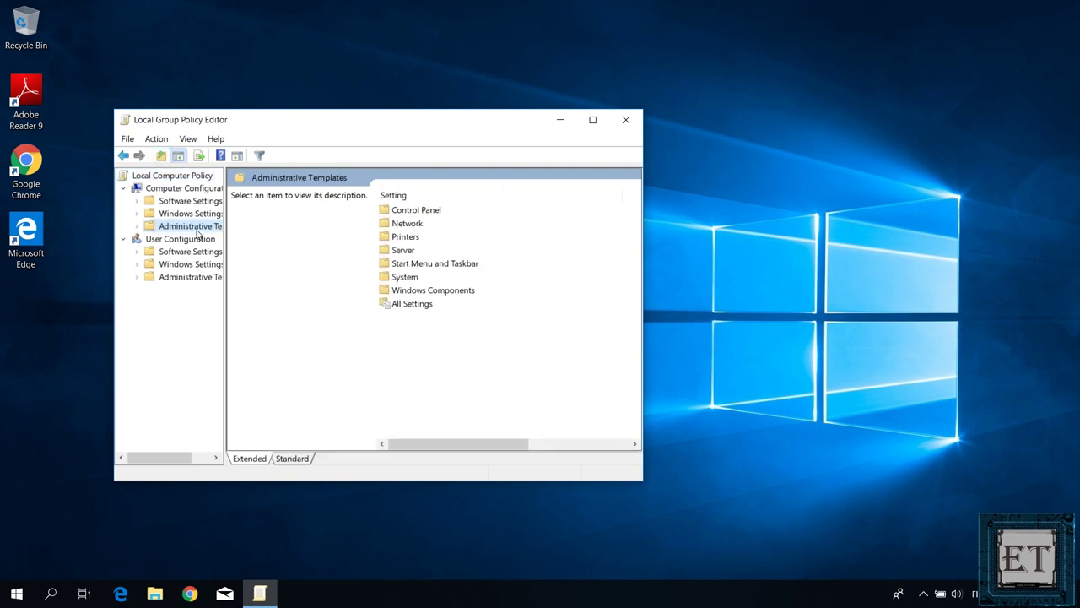
double_click(436, 292)
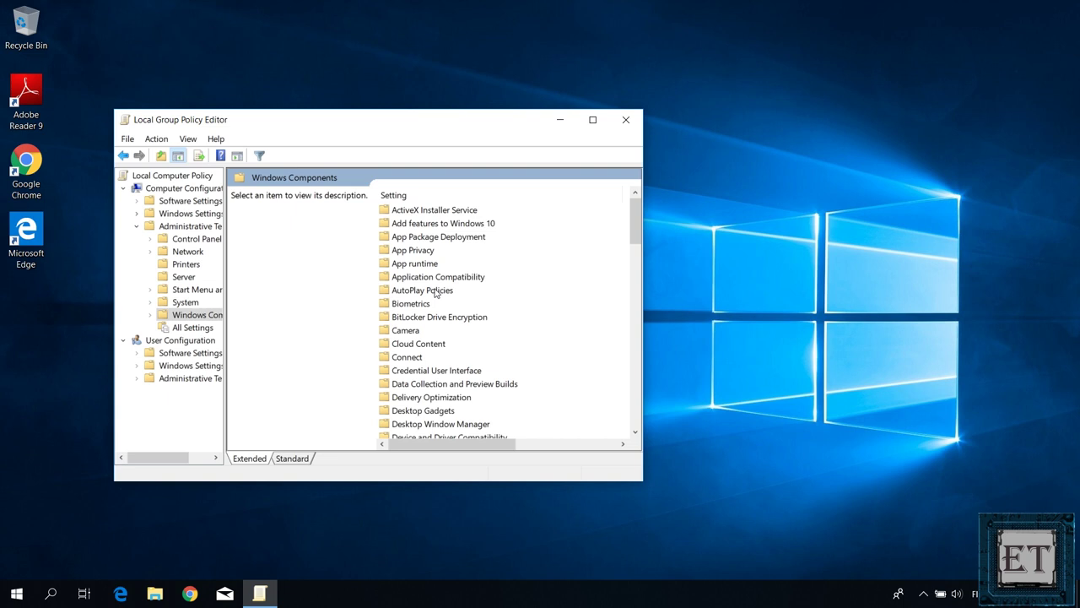
drag(635, 216, 645, 434)
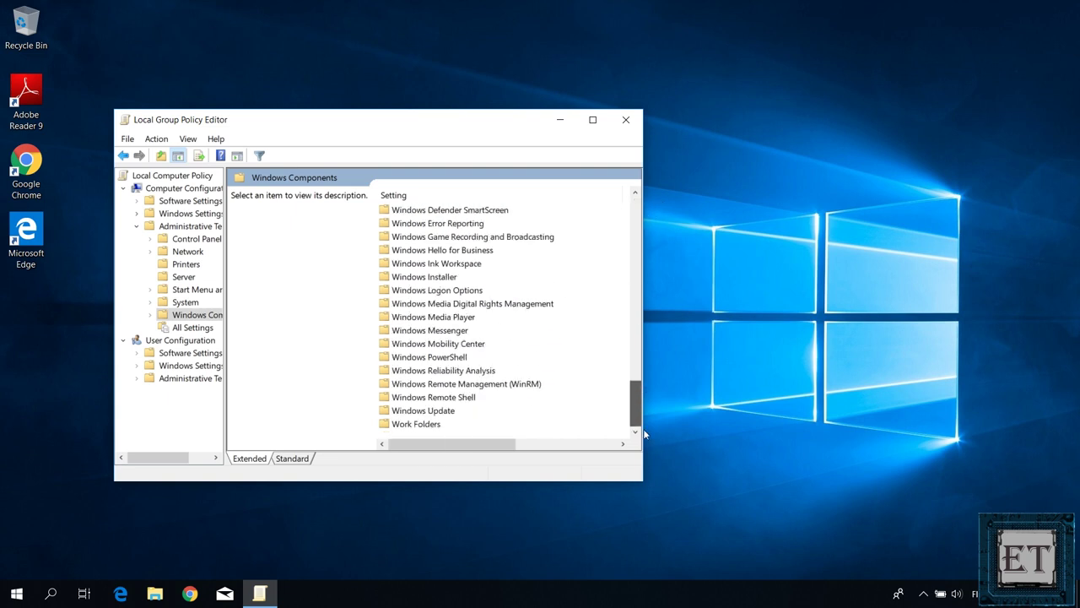
double_click(420, 411)
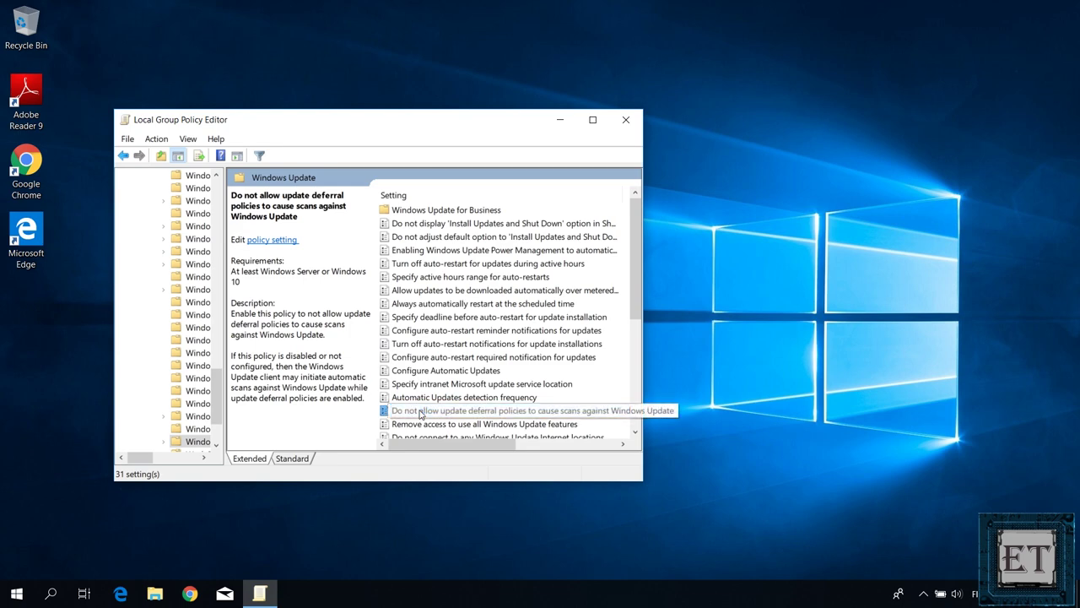
click(593, 120)
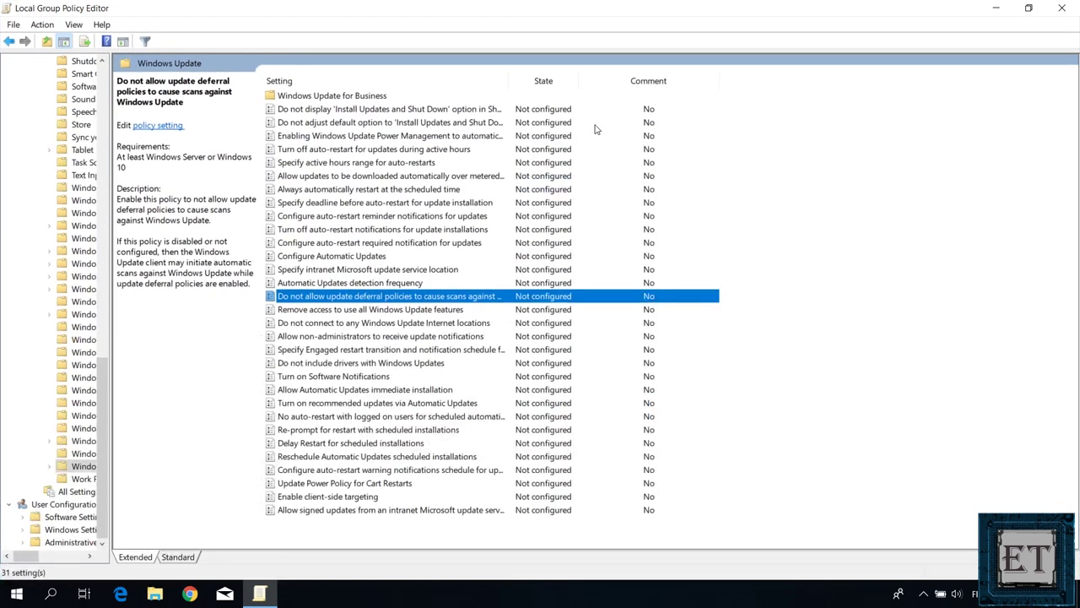
click(921, 374)
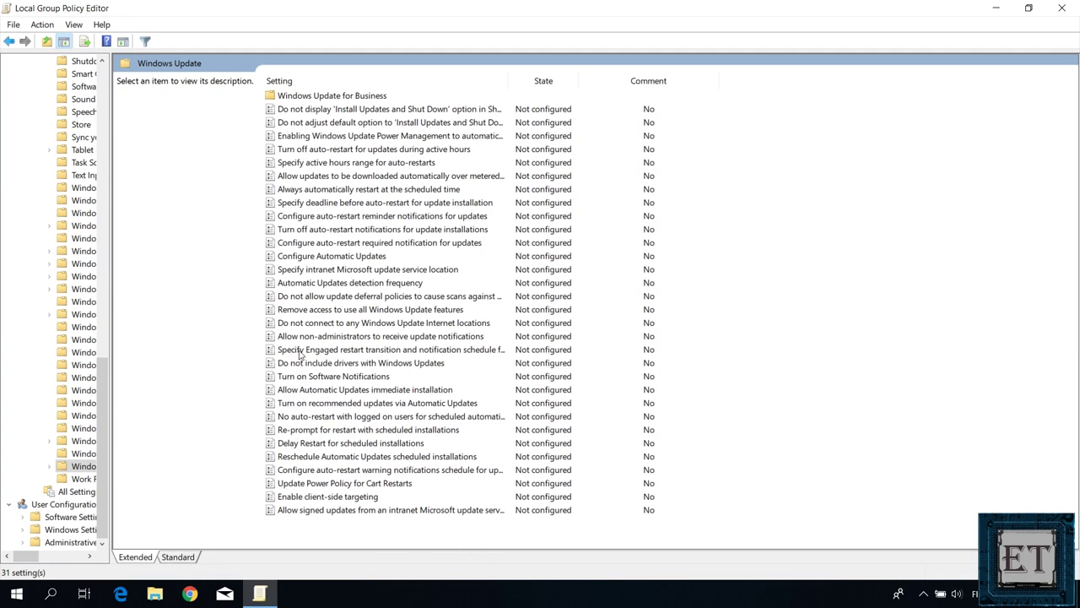
click(341, 258)
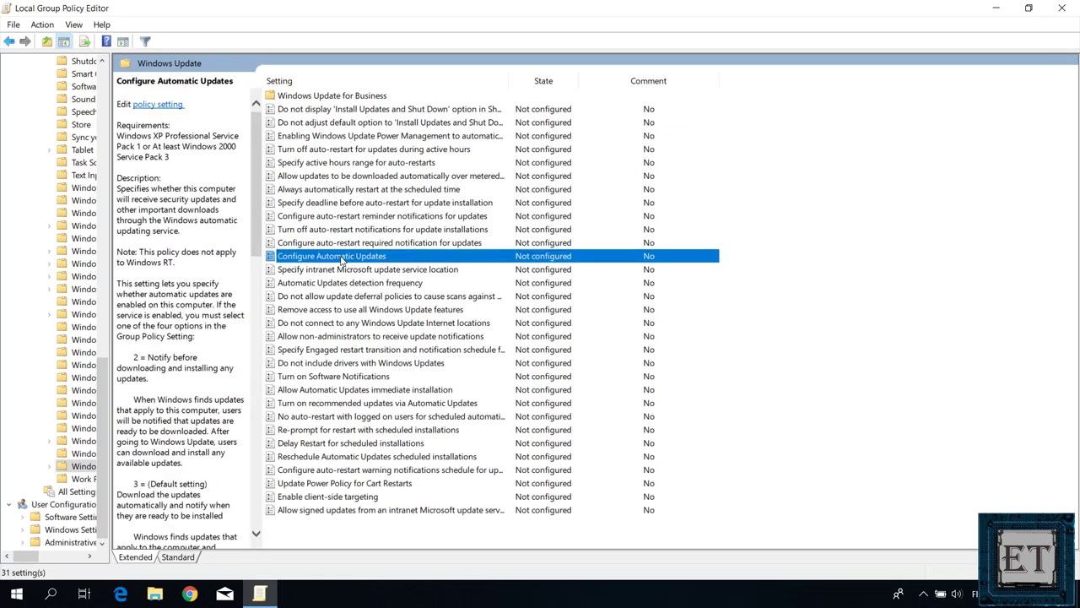
Step: Enable Configure Automatic Updates with '2 - Notify for download and auto install', apply, and close the editor
double_click(342, 258)
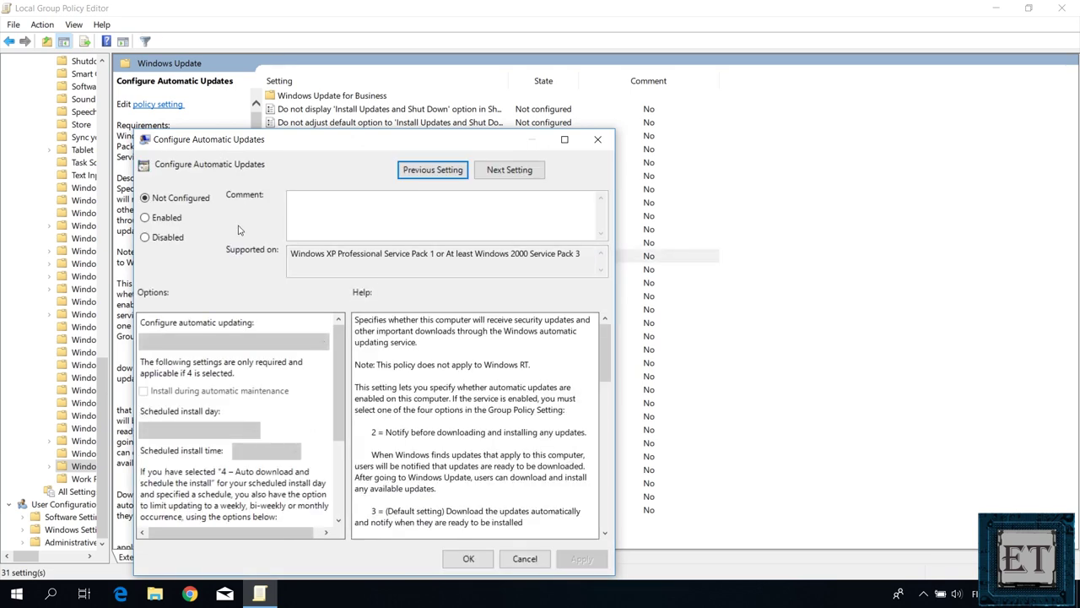
click(146, 218)
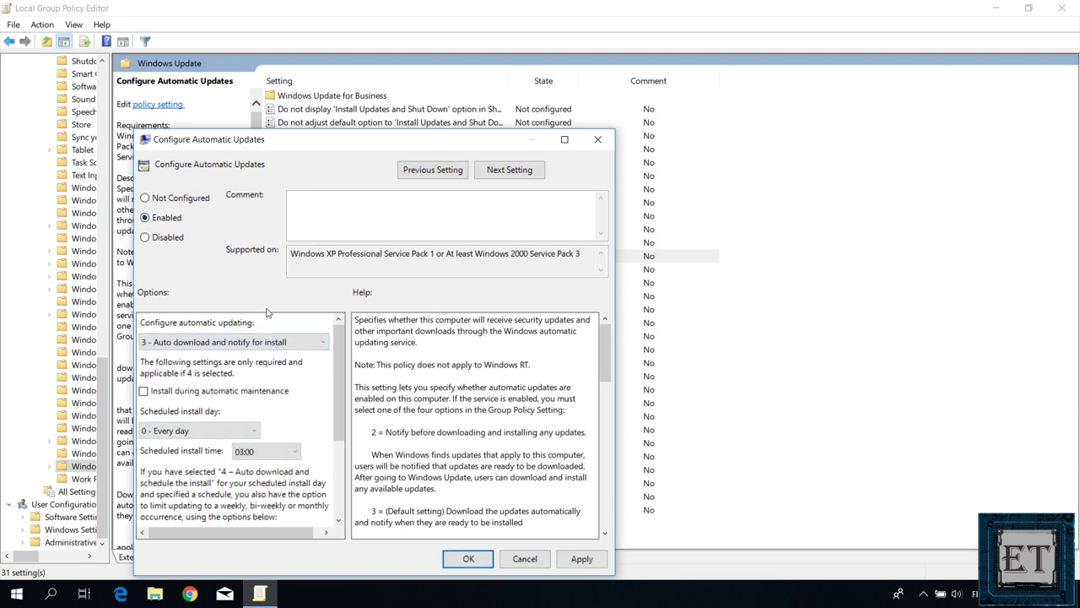
click(192, 343)
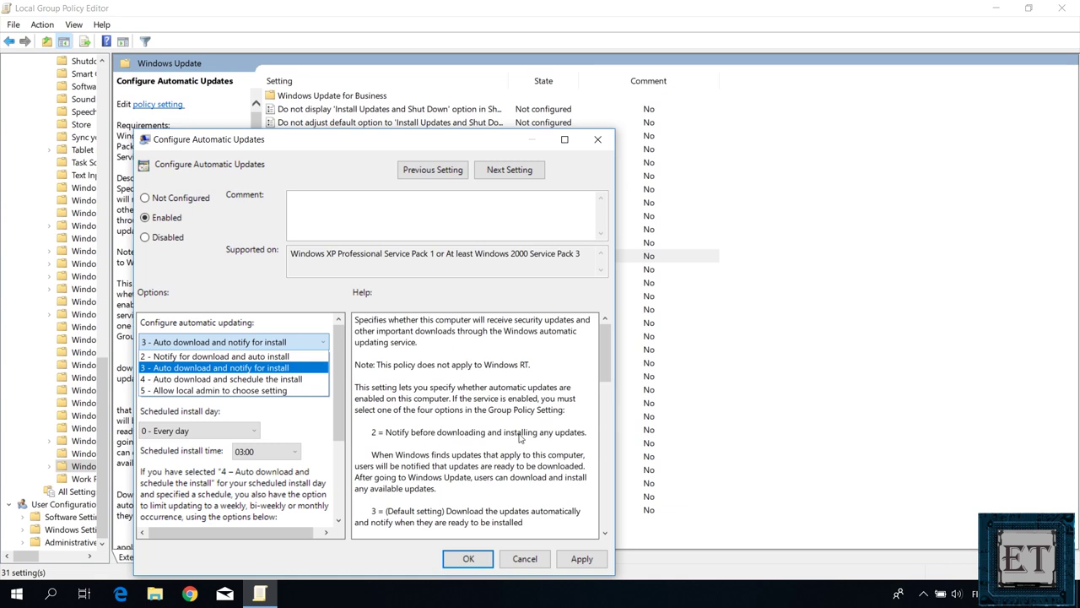
click(173, 357)
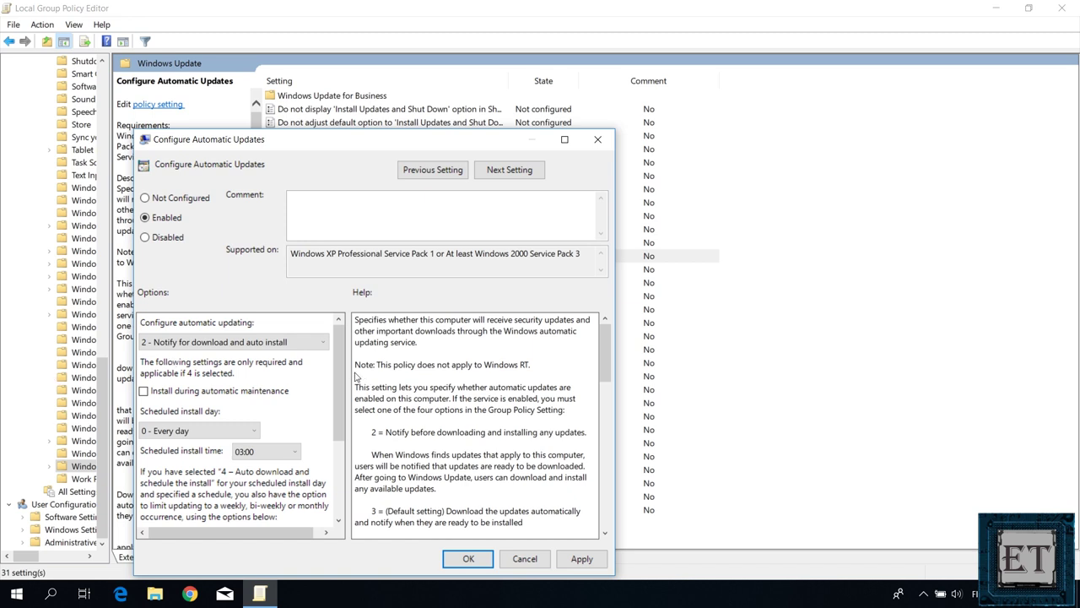
drag(338, 372, 338, 492)
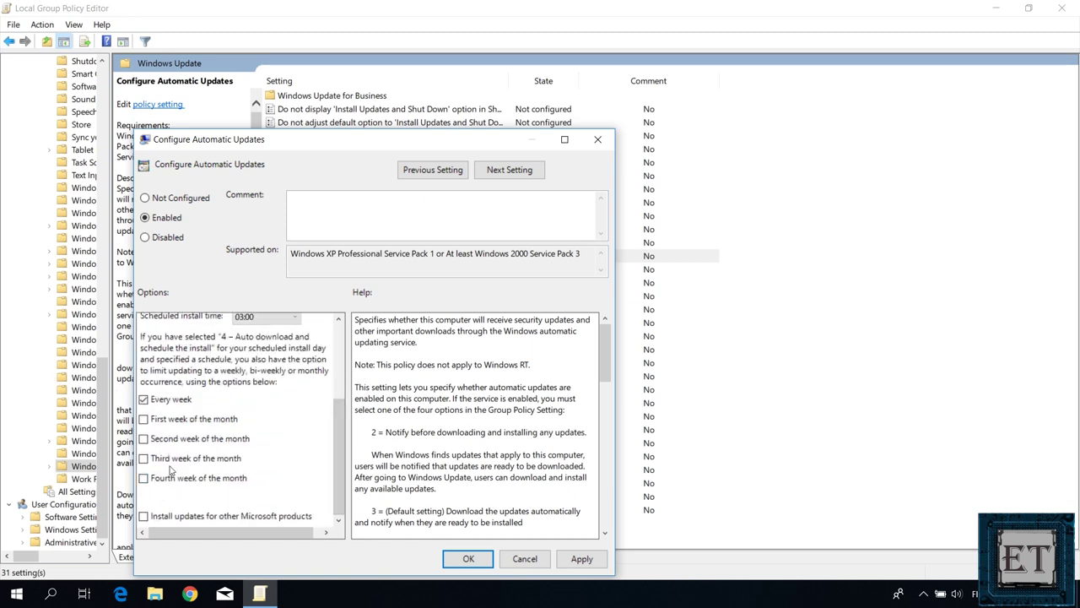
click(340, 376)
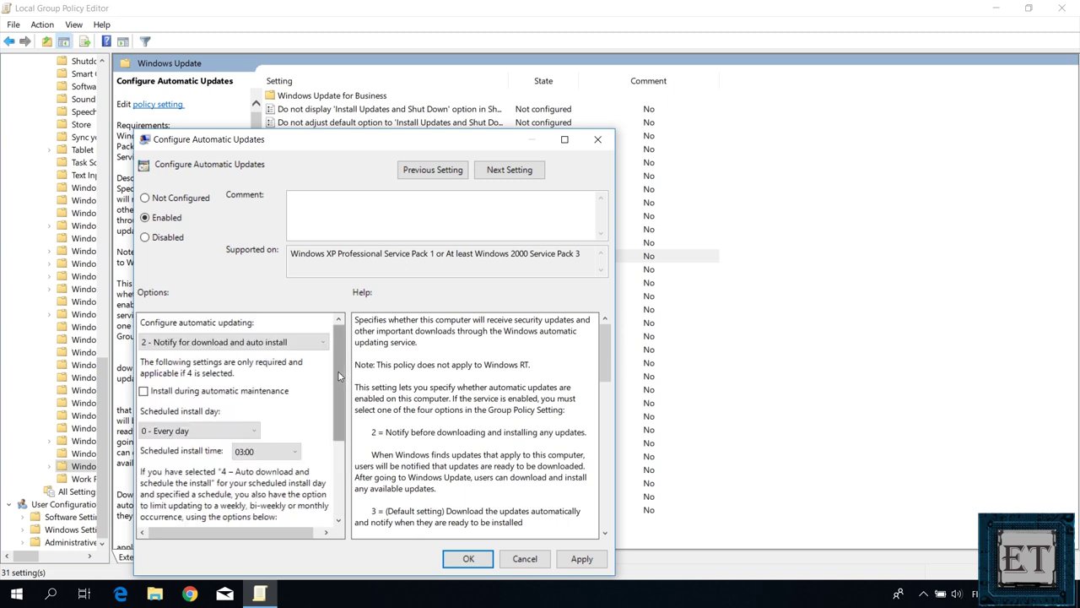
click(581, 563)
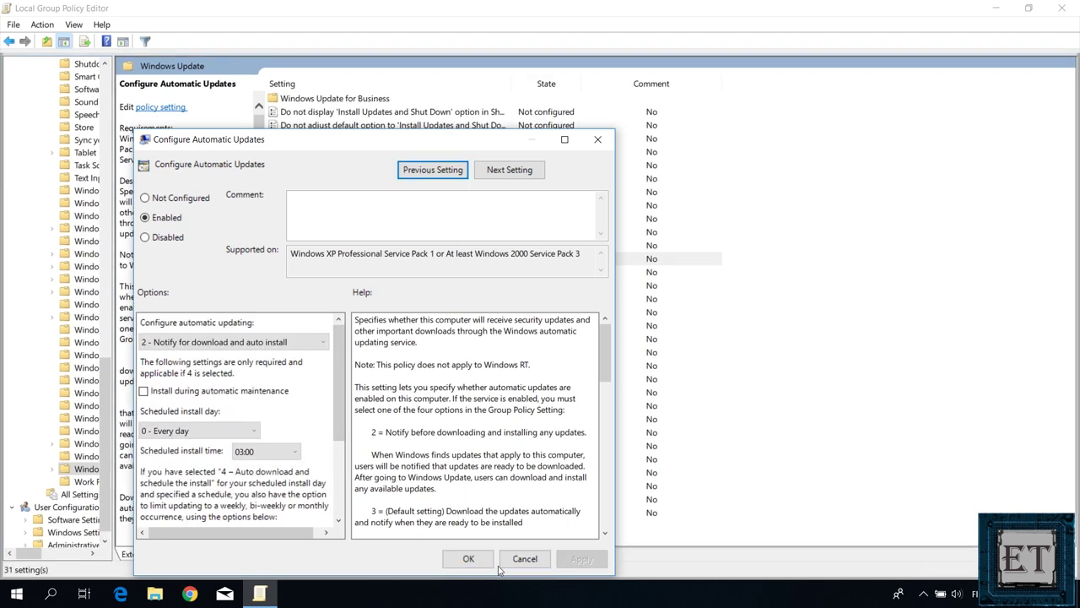
click(474, 565)
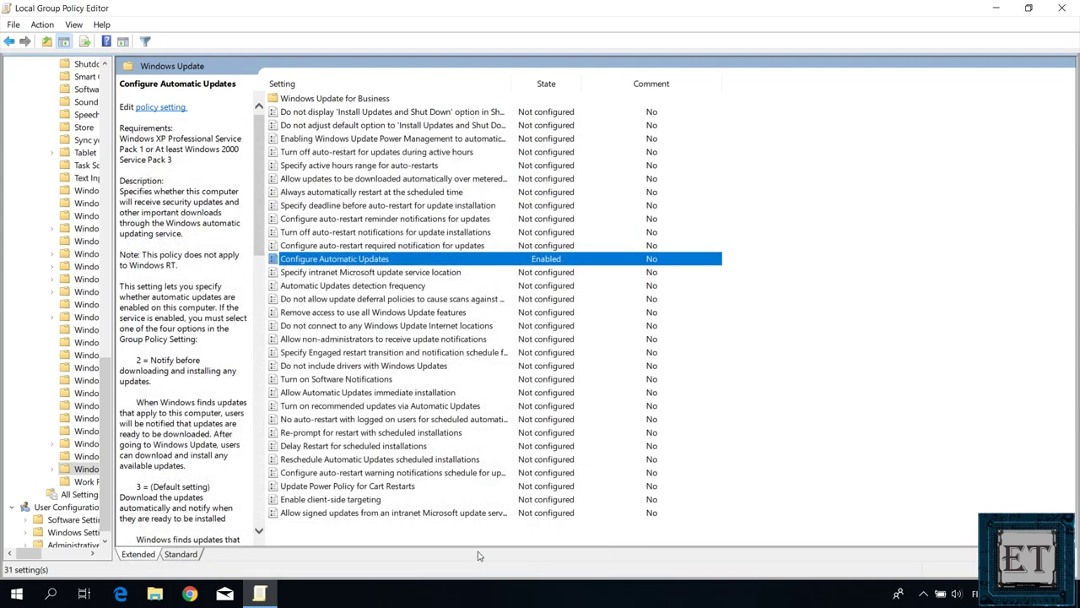
click(1066, 7)
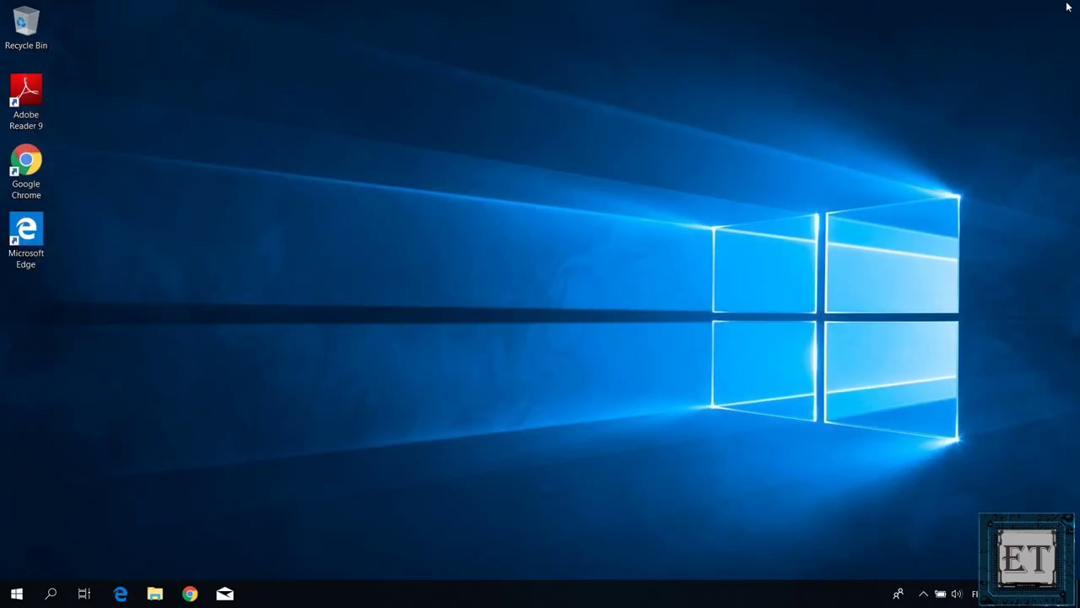
Step: Open the Start menu's power options to show Sleep, Shut down and Restart
click(13, 592)
click(16, 563)
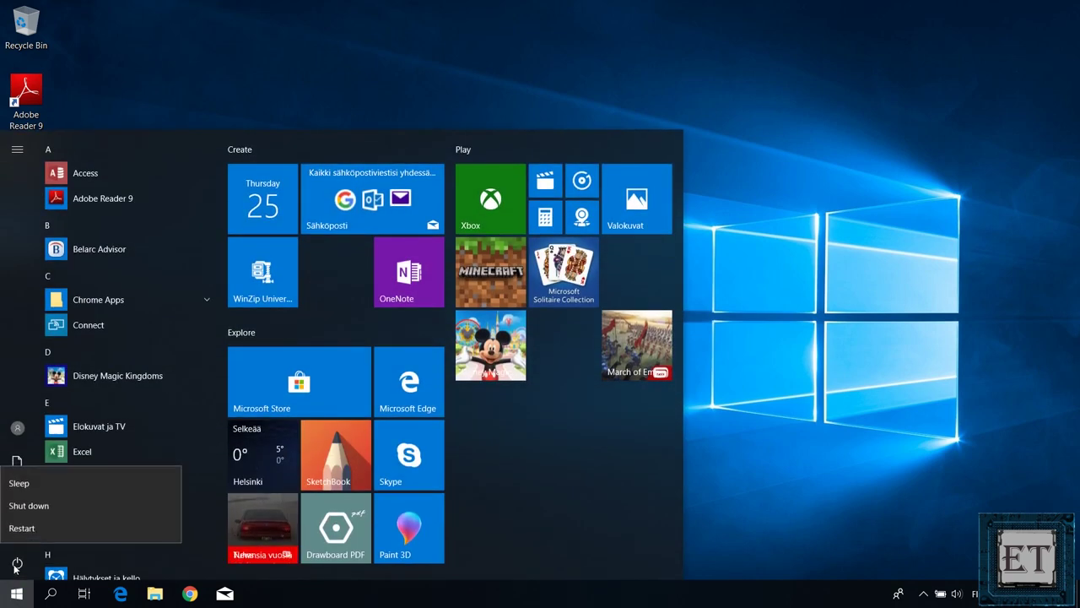